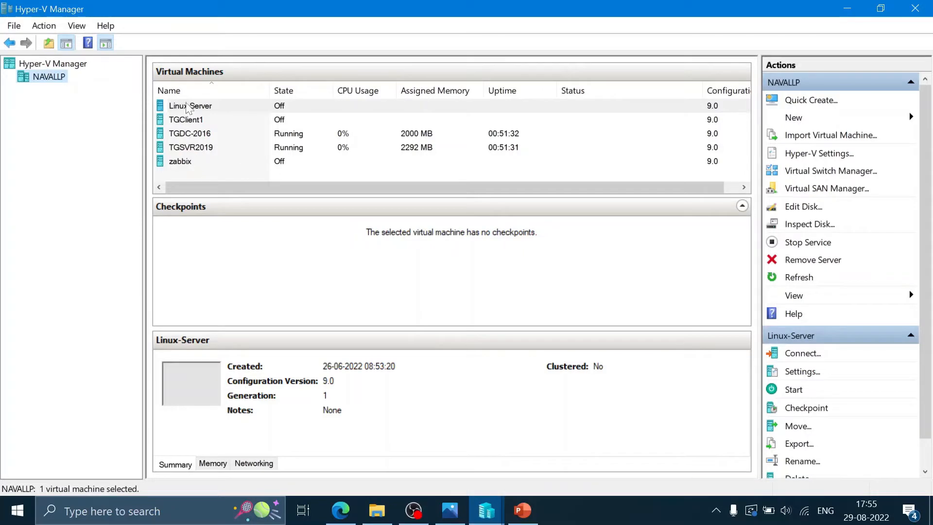
- Open the settings of the TGDC-2016 virtual machine and view the list of other machines that can be chosen there
left_click(184, 140)
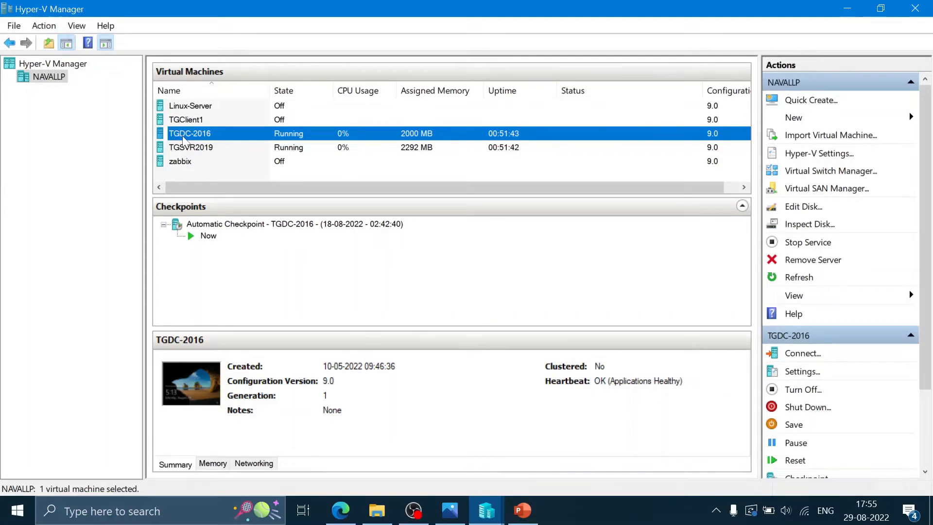
right_click(183, 140)
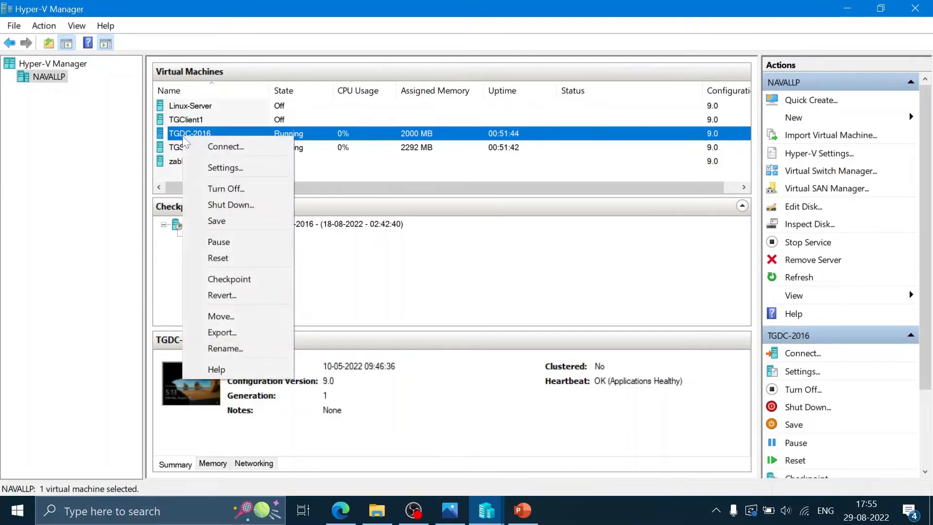
left_click(230, 171)
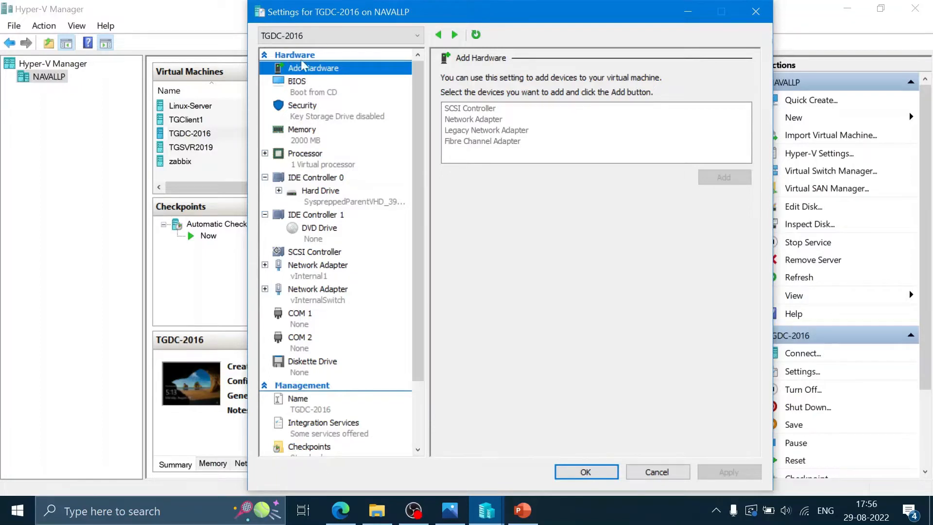
left_click(418, 36)
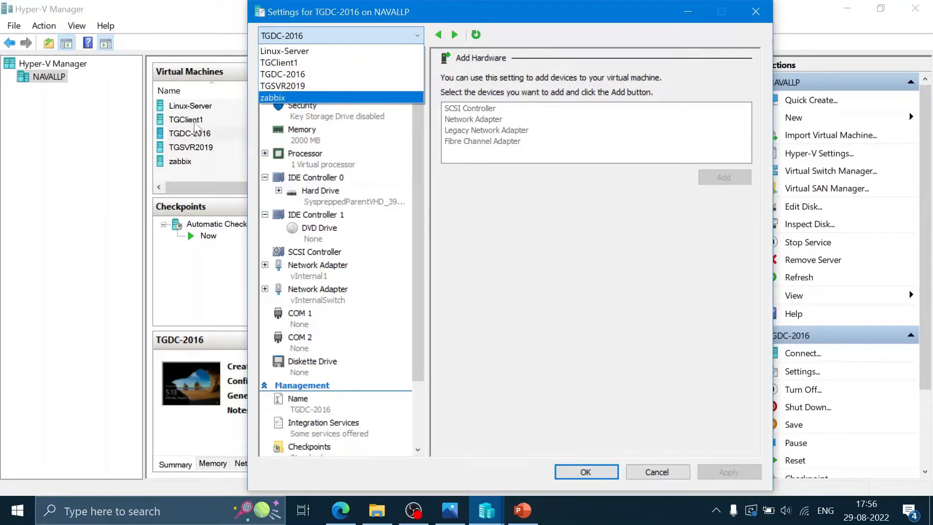
left_click(310, 77)
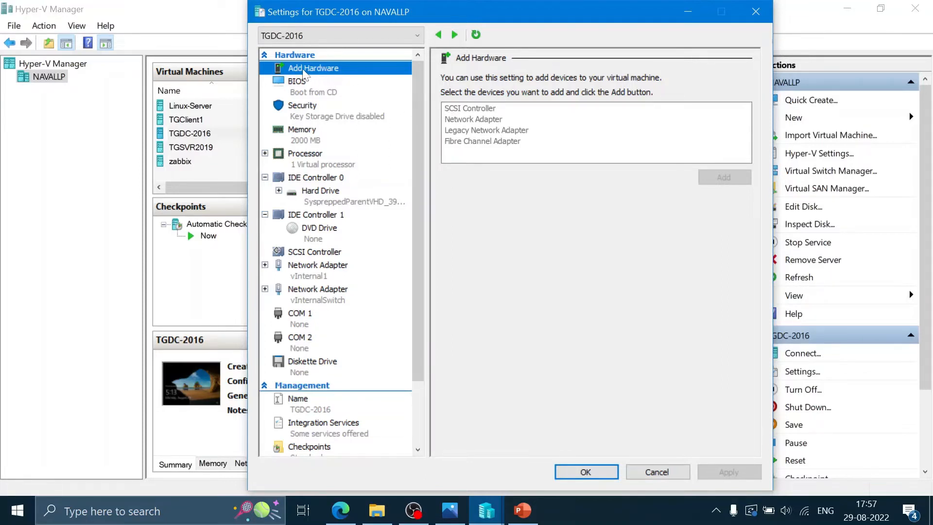
- Examine each addable hardware type and the BIOS startup order of TGDC-2016, and close its settings
left_click(468, 111)
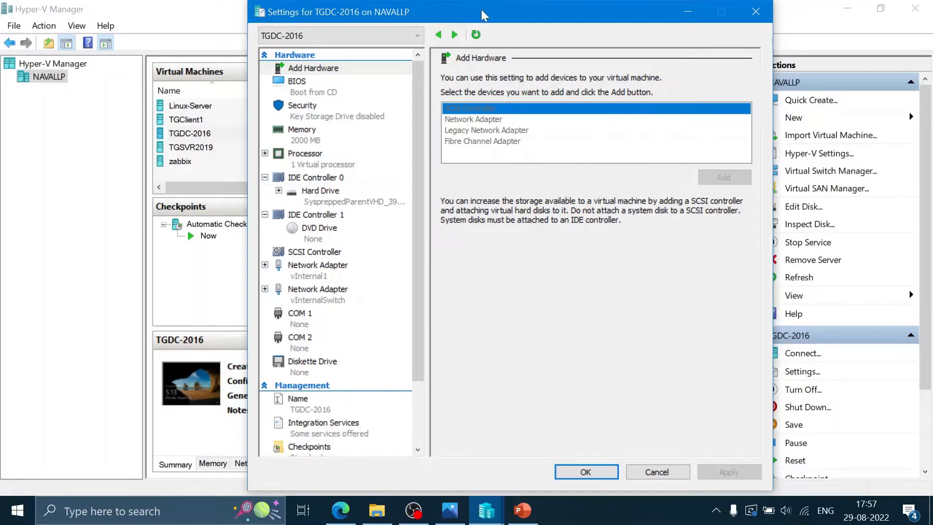
left_click_drag(481, 10, 596, 12)
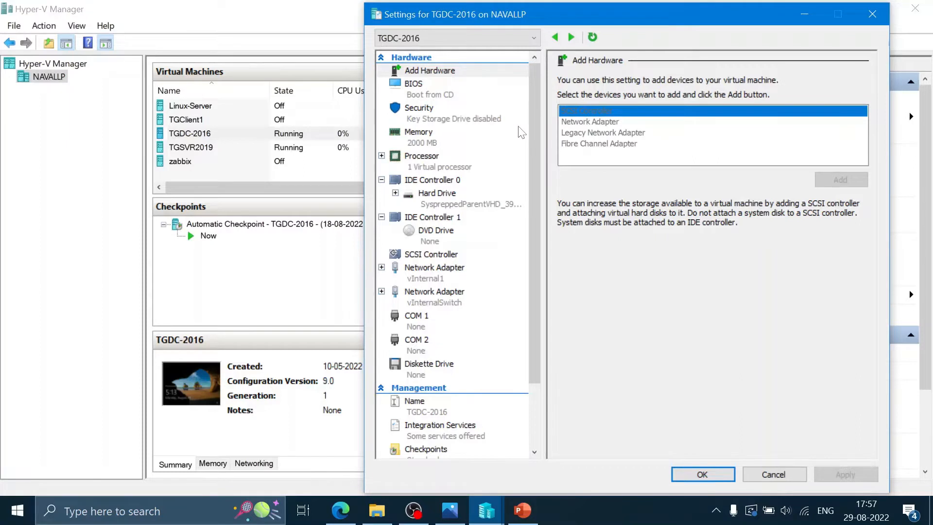
left_click(599, 124)
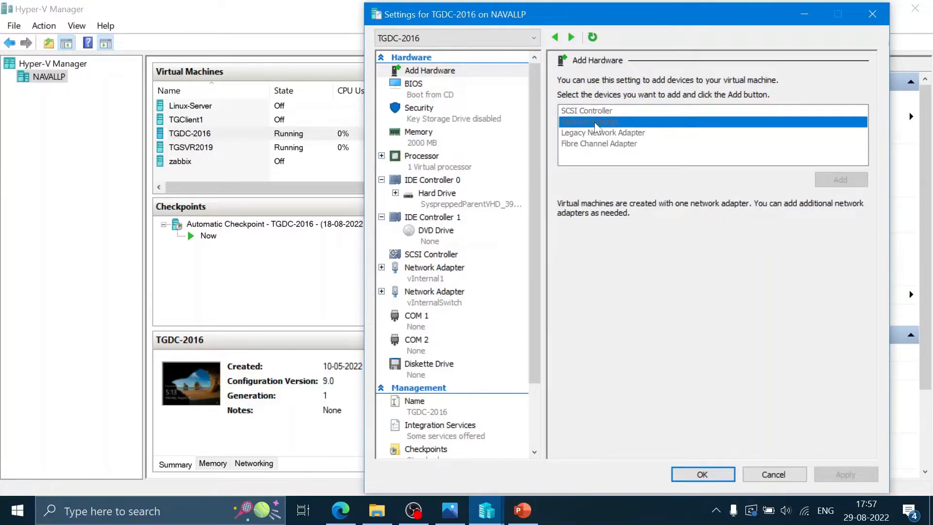
left_click(589, 132)
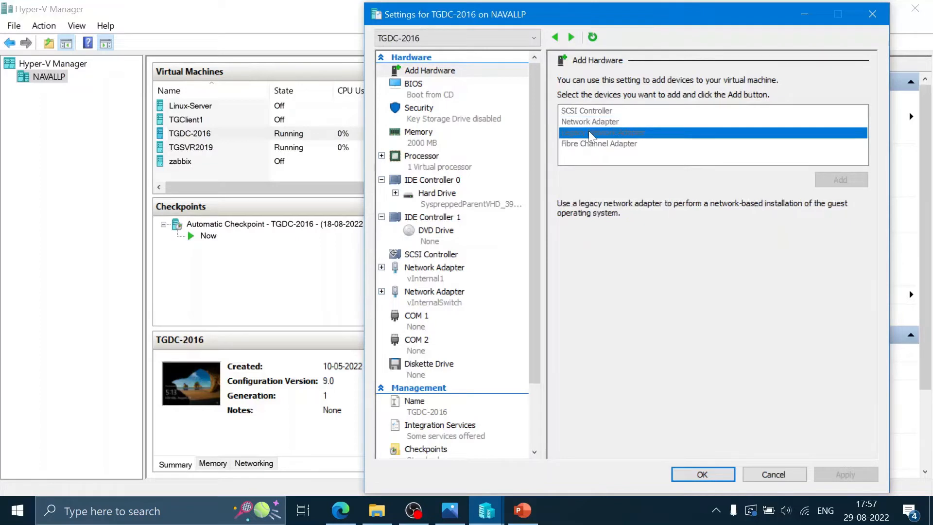
left_click(576, 143)
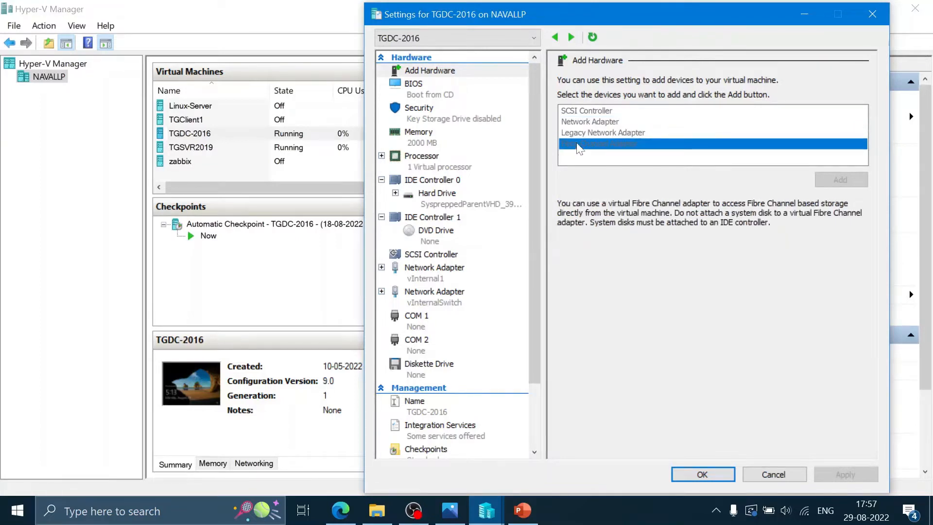
left_click(583, 110)
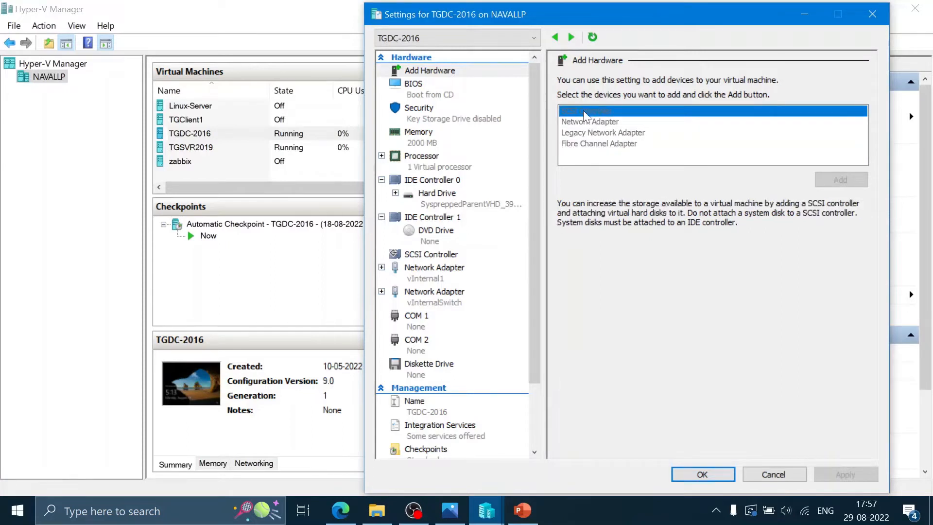
left_click(434, 97)
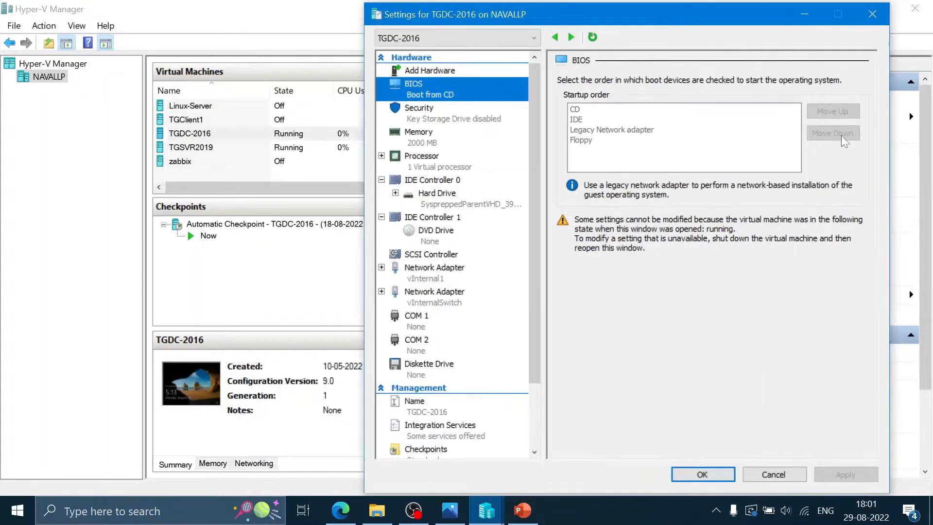
left_click(873, 19)
- Open the settings of the powered-off TGClient1 virtual machine and add a network adapter
left_click(171, 119)
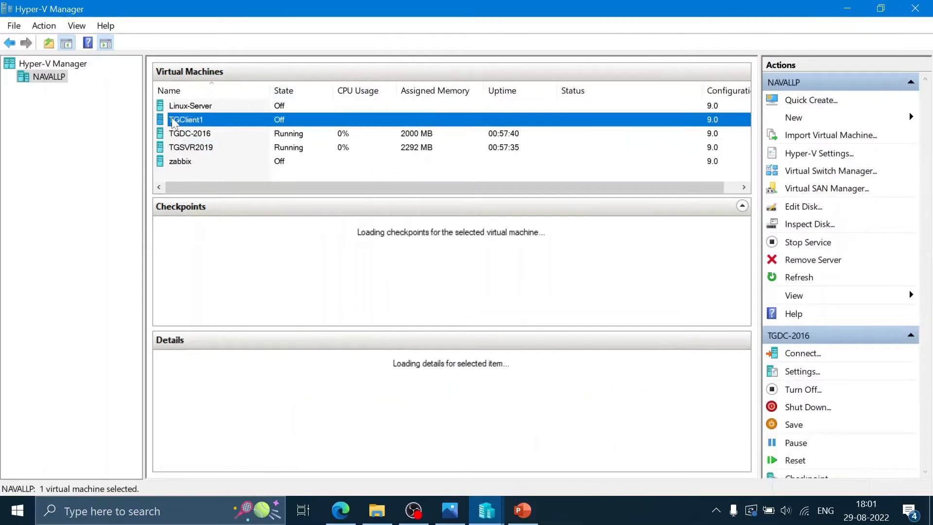
right_click(171, 117)
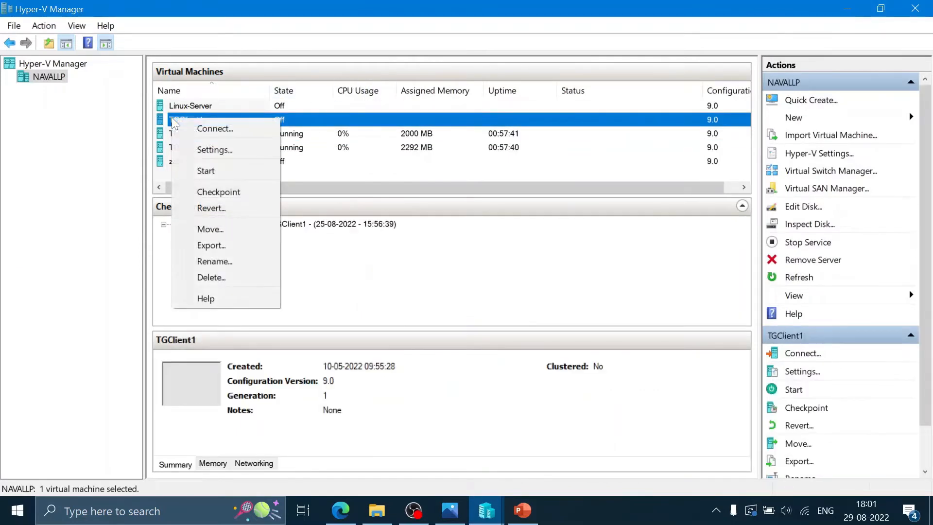
left_click(213, 148)
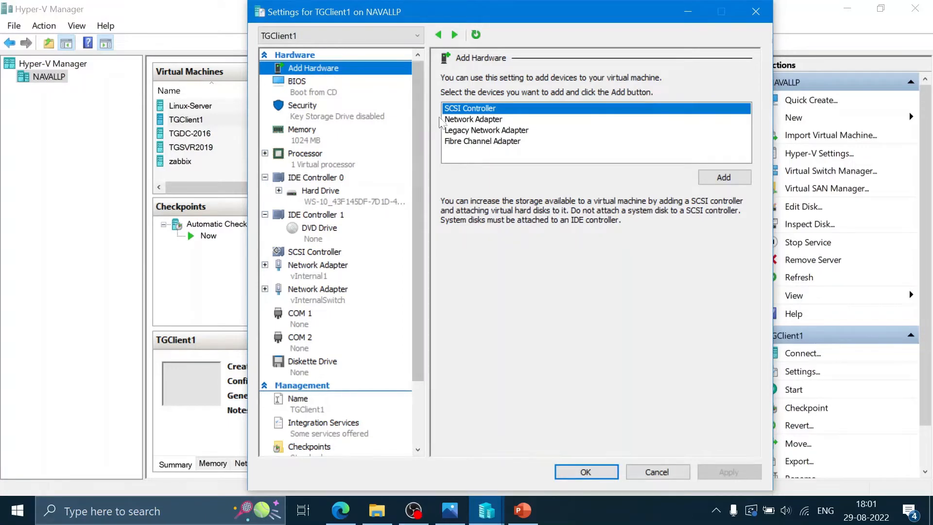
left_click(469, 119)
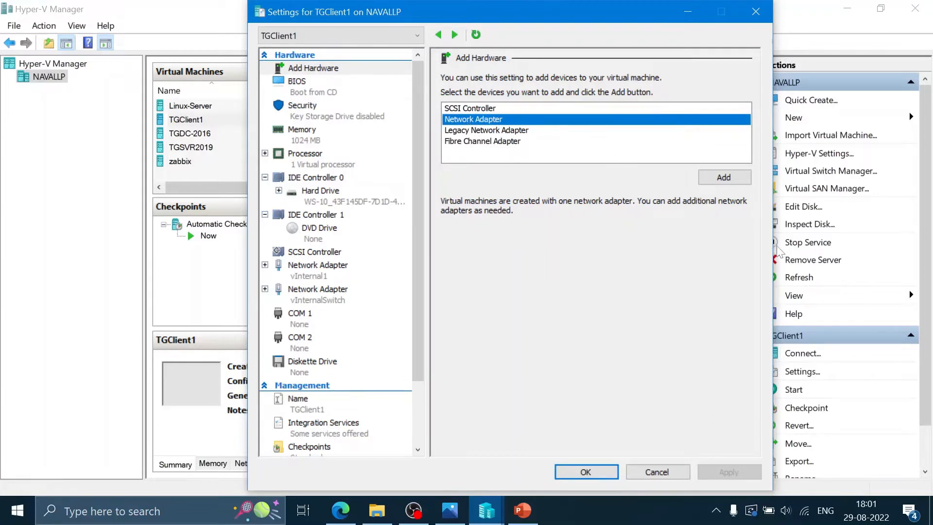
left_click(710, 177)
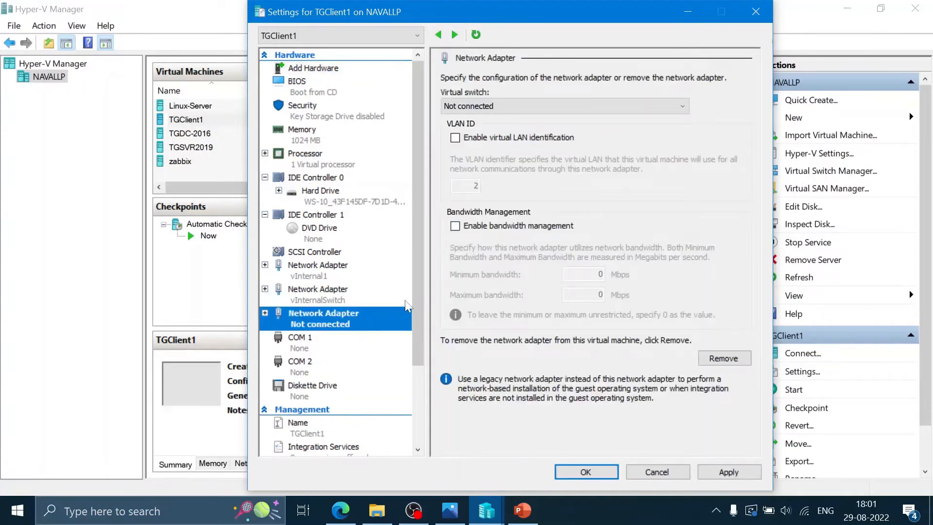
- View the virtual switches available for the added network adapter, and cancel the TGClient1 settings without saving
left_click(322, 293)
left_click(313, 319)
left_click(531, 112)
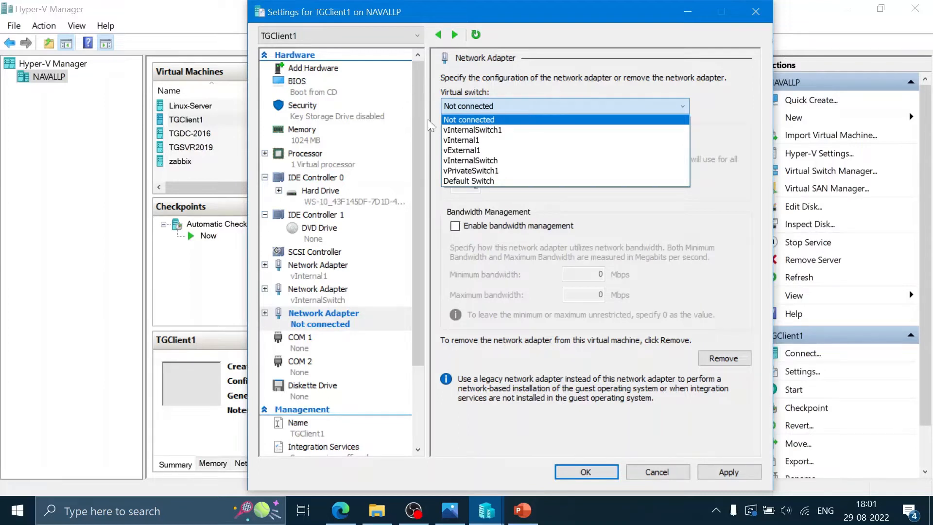
left_click(657, 469)
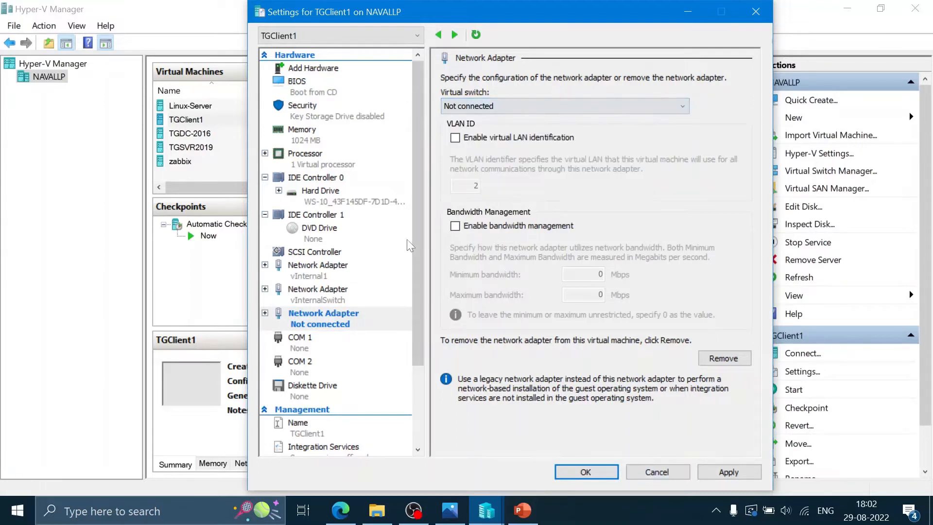
left_click(646, 472)
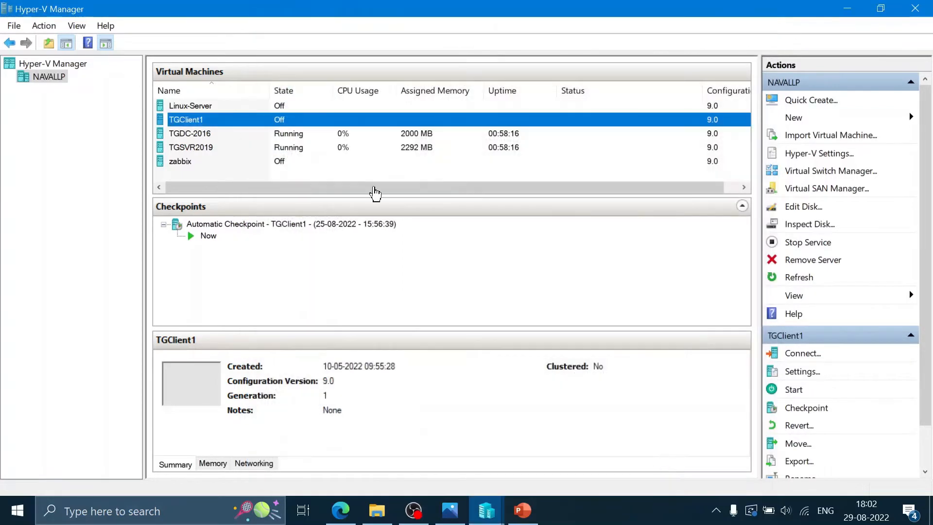
- Reopen the TGClient1 settings and set the virtual machine's RAM to 4000 MB
right_click(229, 118)
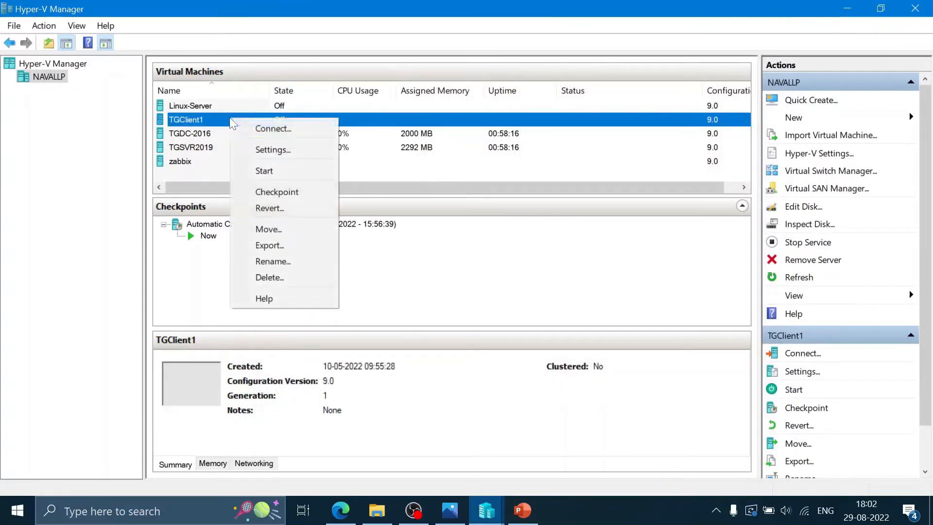
left_click(259, 147)
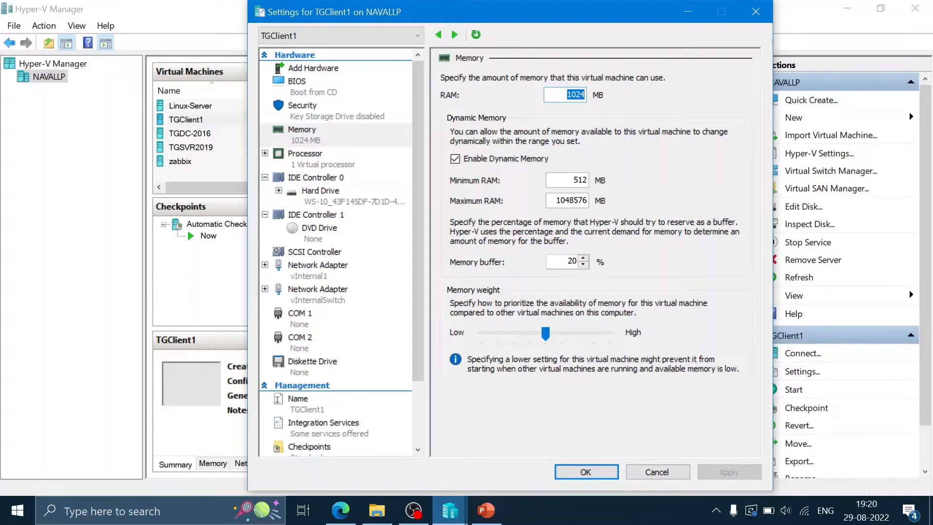
left_click(567, 94)
double_click(568, 94)
type("400")
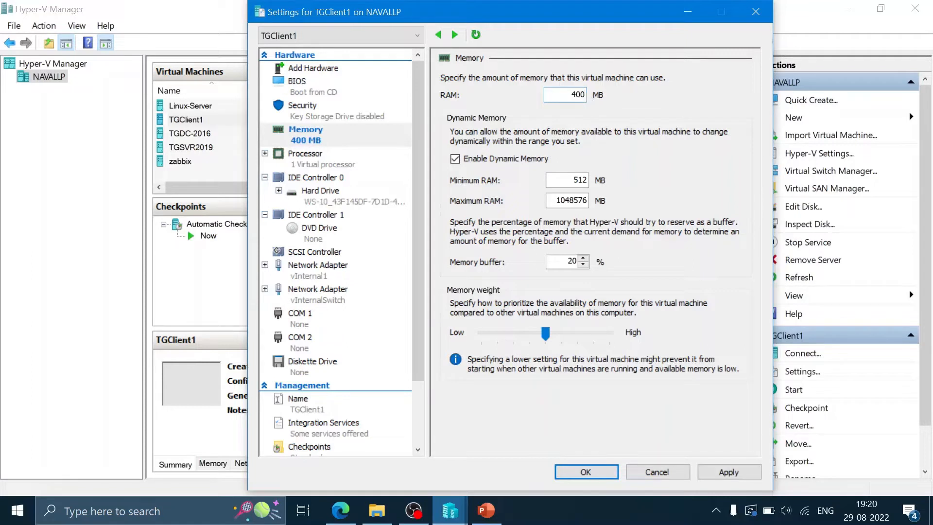
type("0")
- Disable Dynamic Memory for TGClient1, check the fixed RAM amount, and enable Dynamic Memory again
left_click(455, 158)
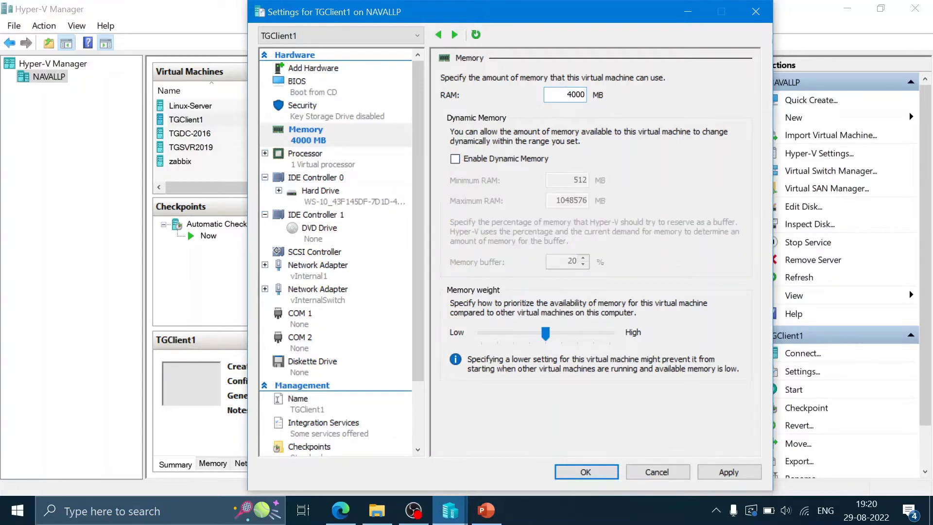
double_click(575, 95)
left_click(581, 94)
left_click(456, 159)
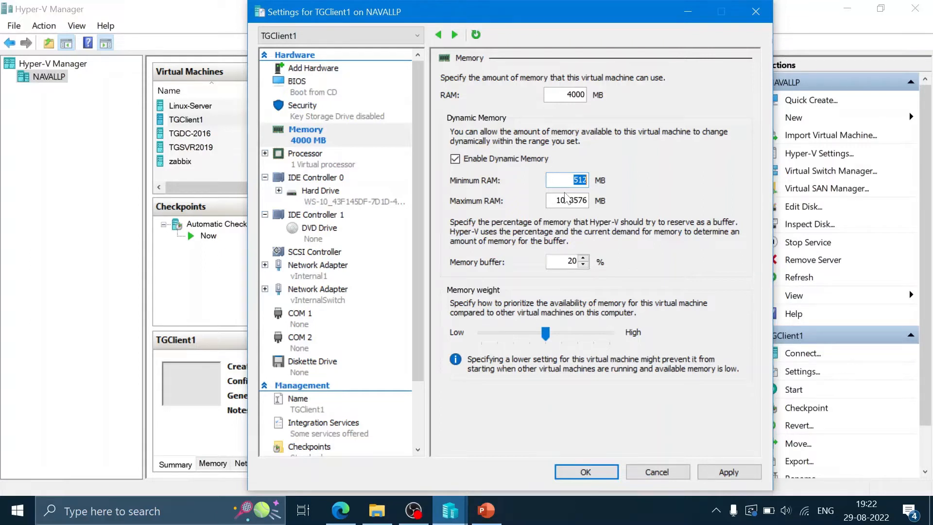
- Set the maximum RAM of TGClient1's dynamic memory to 10000 MB and raise the memory weight to High
left_click(575, 180)
double_click(572, 200)
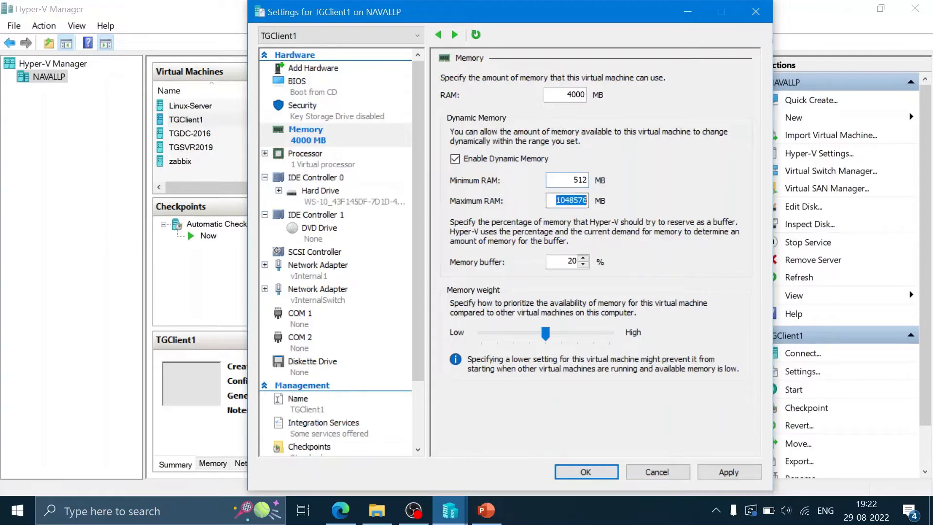
type("10000")
left_click(543, 337)
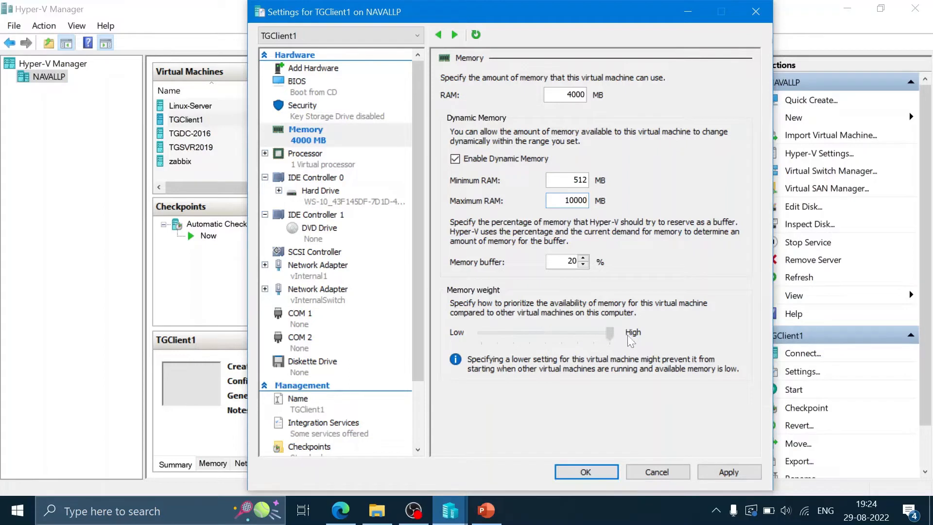
left_click_drag(628, 336, 628, 336)
- Examine TGClient1's processor settings, including the number of virtual processors
left_click(325, 162)
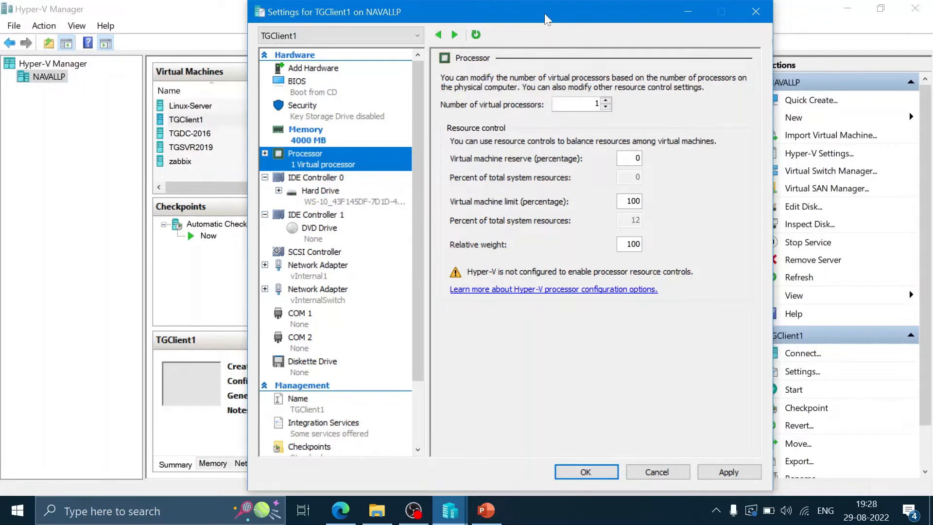
left_click_drag(544, 13, 575, 22)
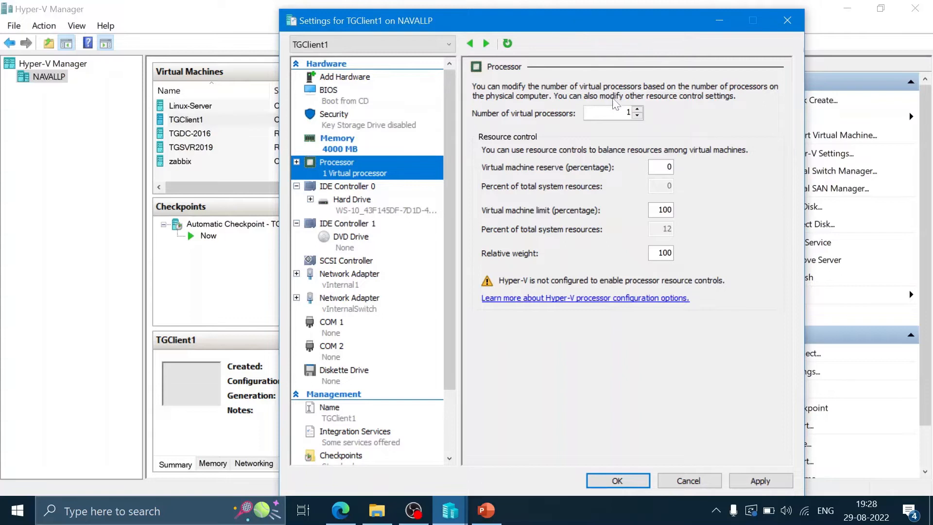
left_click(624, 113)
left_click(627, 112)
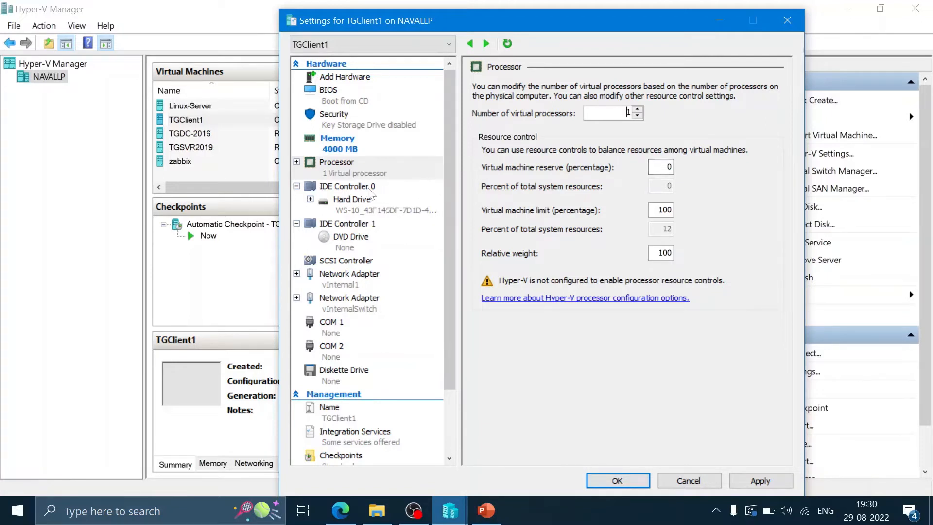
- Compare the drive options of IDE Controller 0 and the SCSI controller, and inspect the attached hard drive's settings
left_click(369, 188)
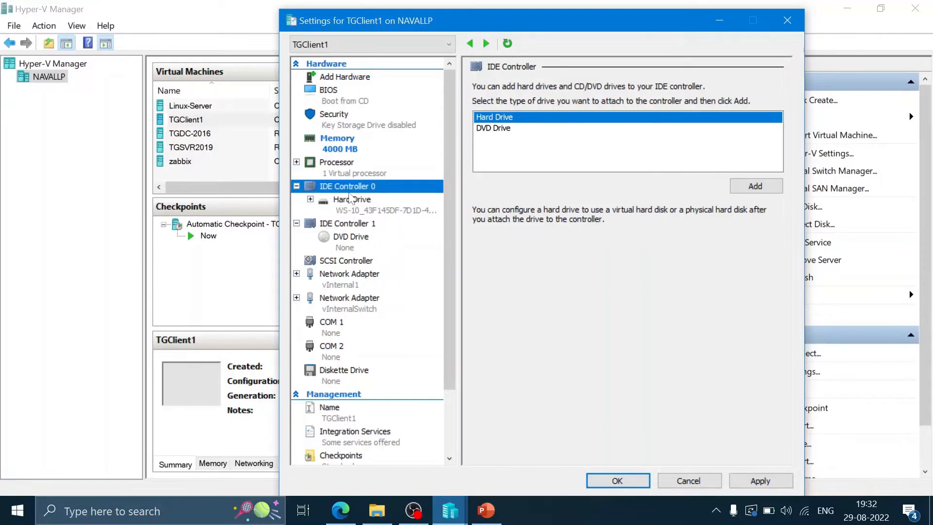
left_click(358, 261)
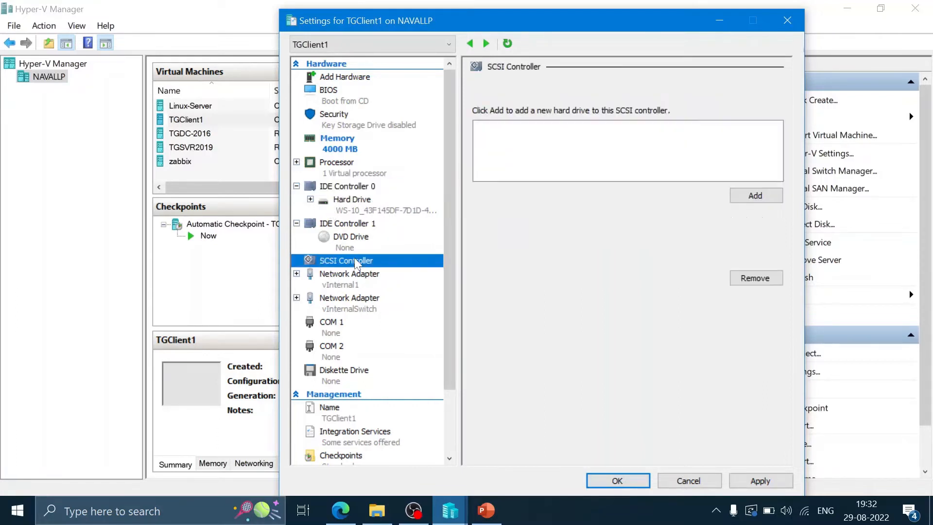
left_click(358, 187)
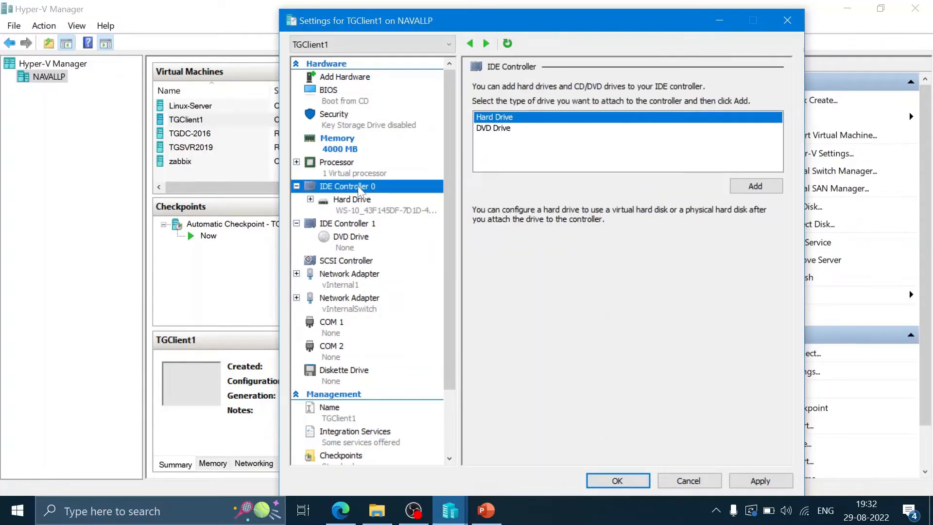
left_click(365, 211)
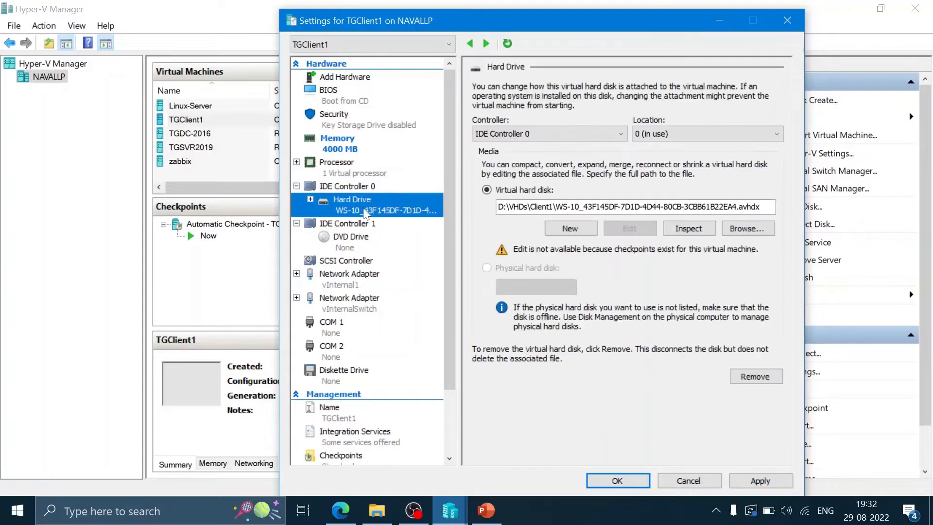
left_click(331, 188)
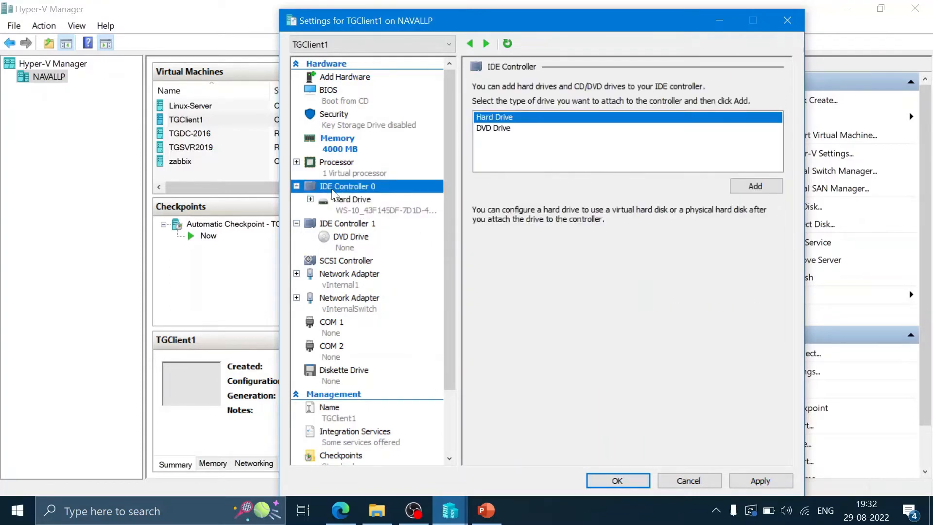
- Compare the DVD drive settings on IDE Controller 1 with the hard drive settings on IDE Controller 0
left_click(344, 239)
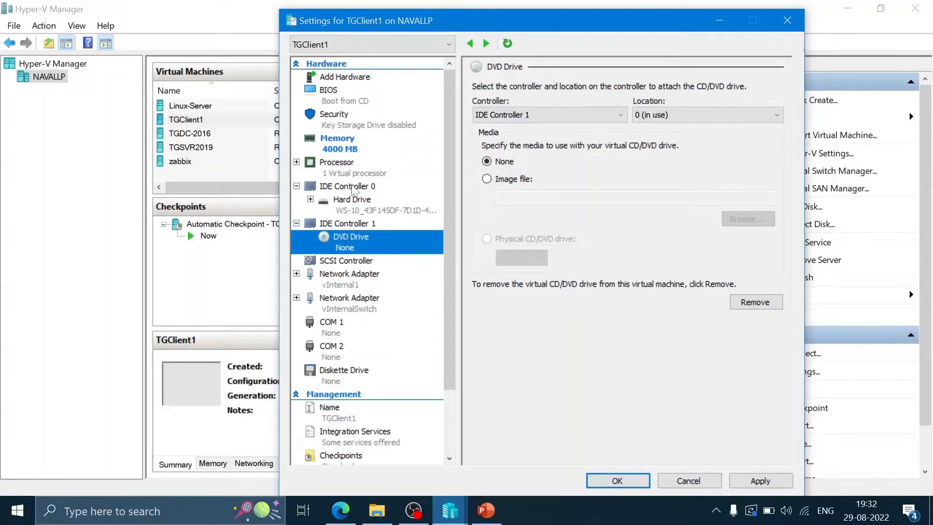
left_click(352, 187)
left_click(350, 225)
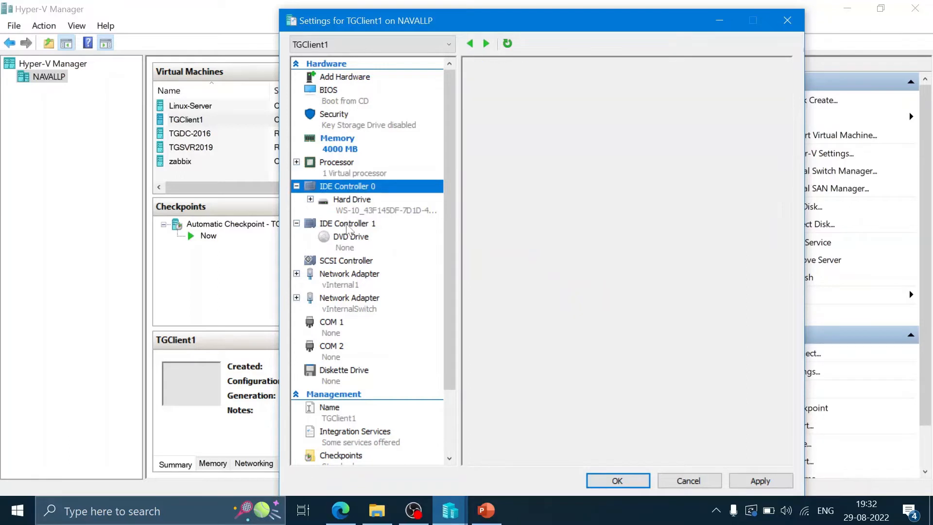
left_click(354, 246)
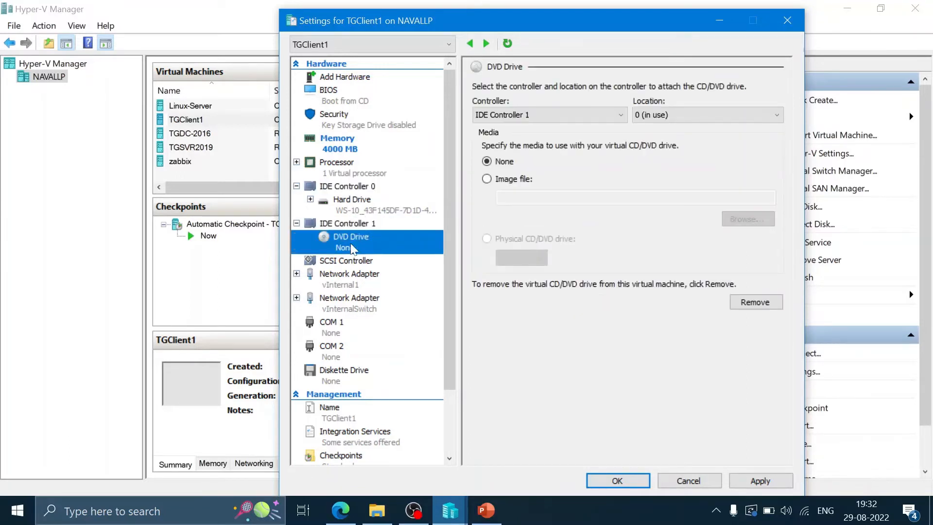
left_click(353, 203)
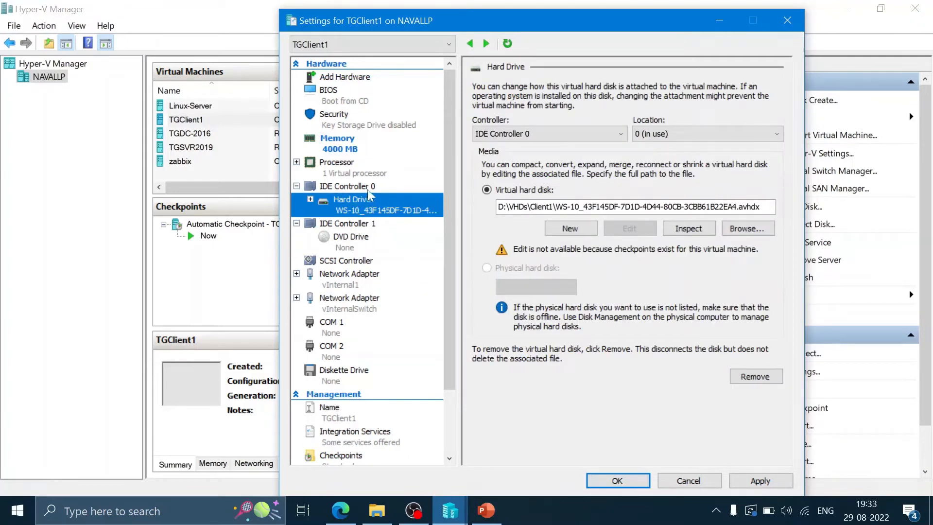
- Try adding a second hard drive to IDE Controller 0, review the formats for a new virtual hard disk, and abandon its creation
left_click(368, 190)
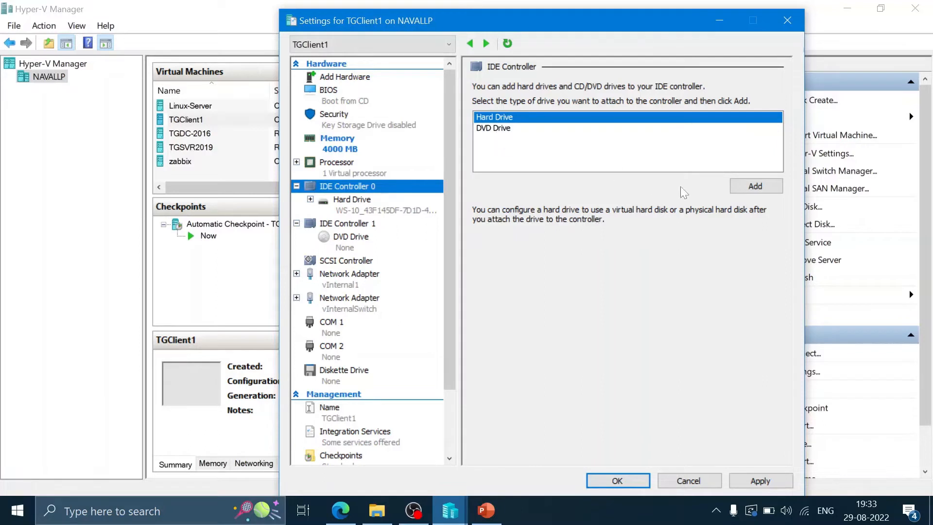
left_click(753, 188)
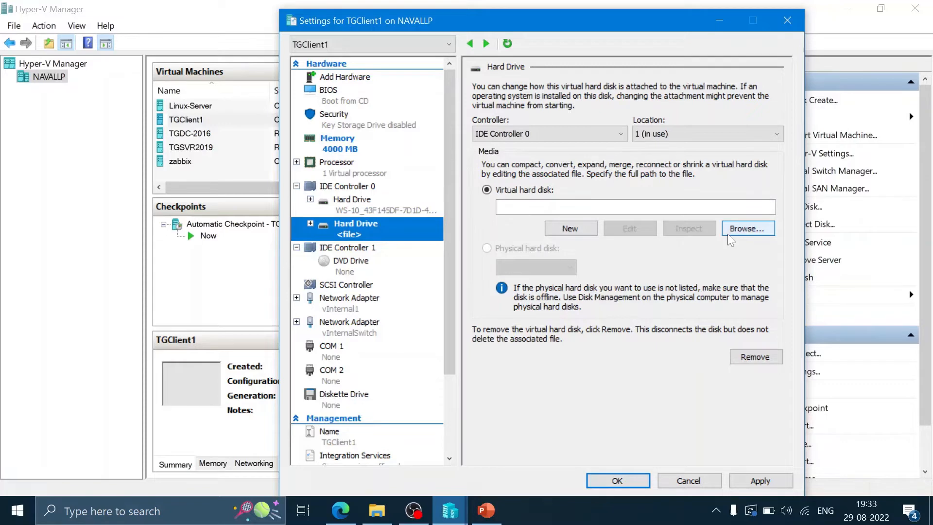
left_click(575, 228)
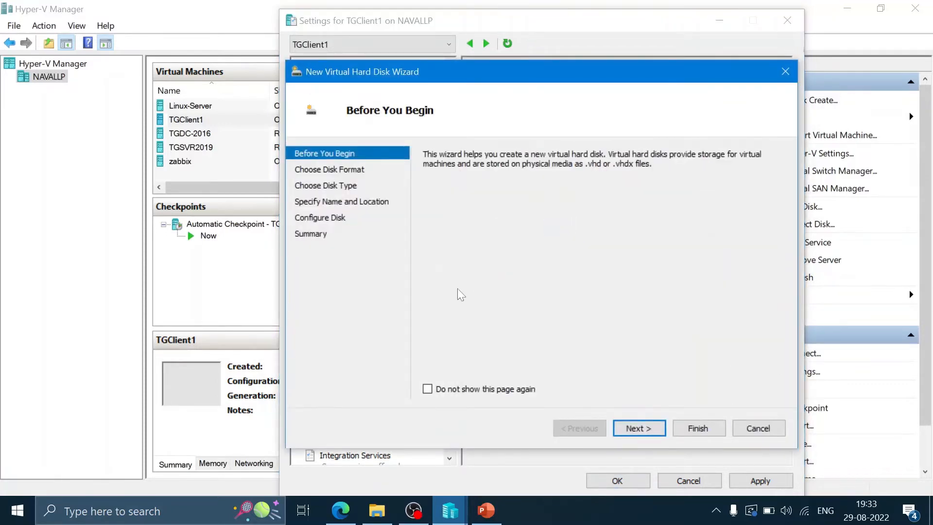
left_click(628, 427)
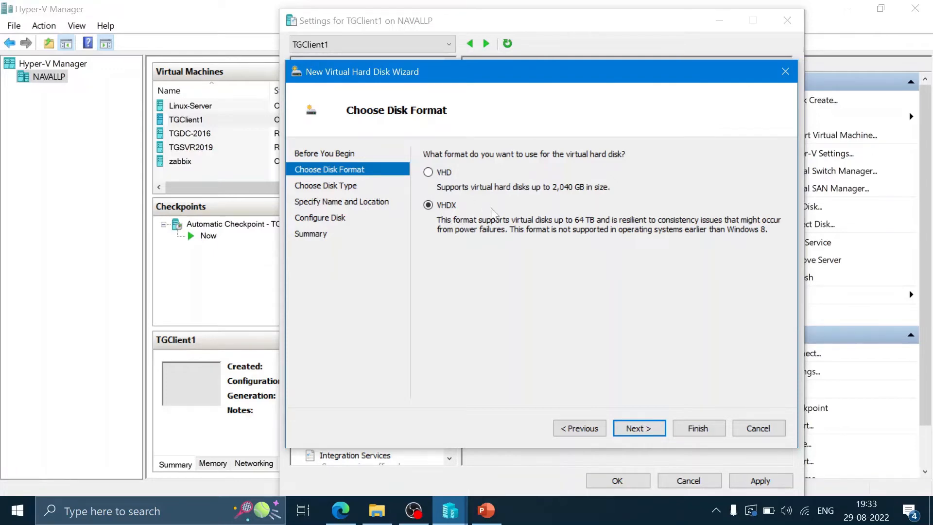
left_click(785, 73)
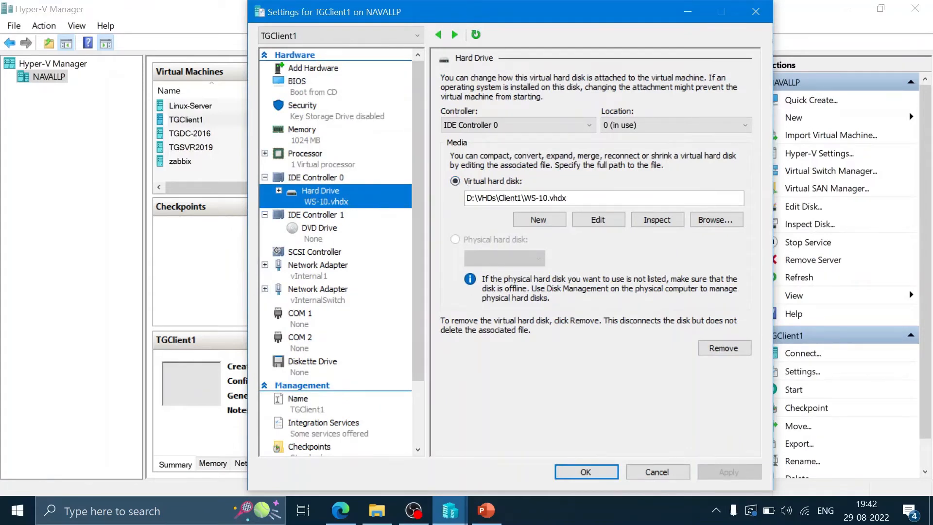
- Expand TGClient1's virtual hard disk WS-10.vhdx to a new size of 40 GB
left_click(599, 224)
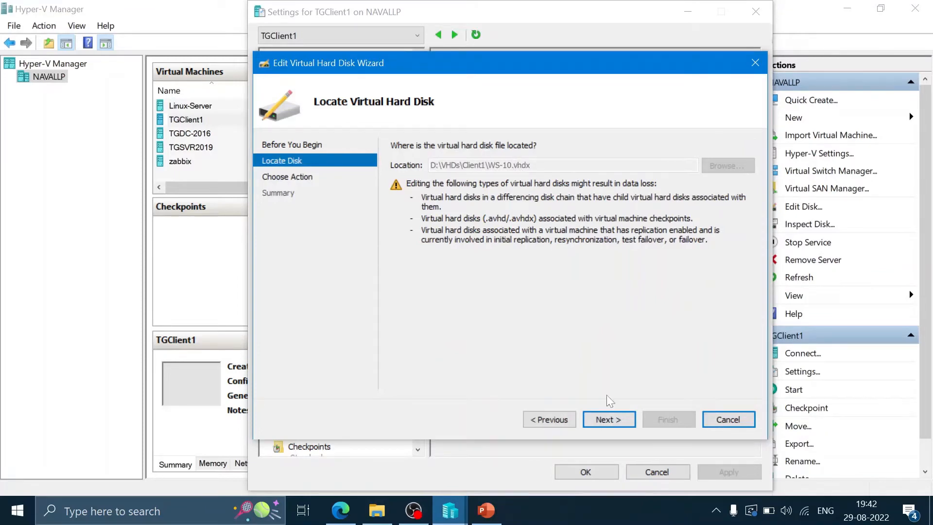
left_click(620, 421)
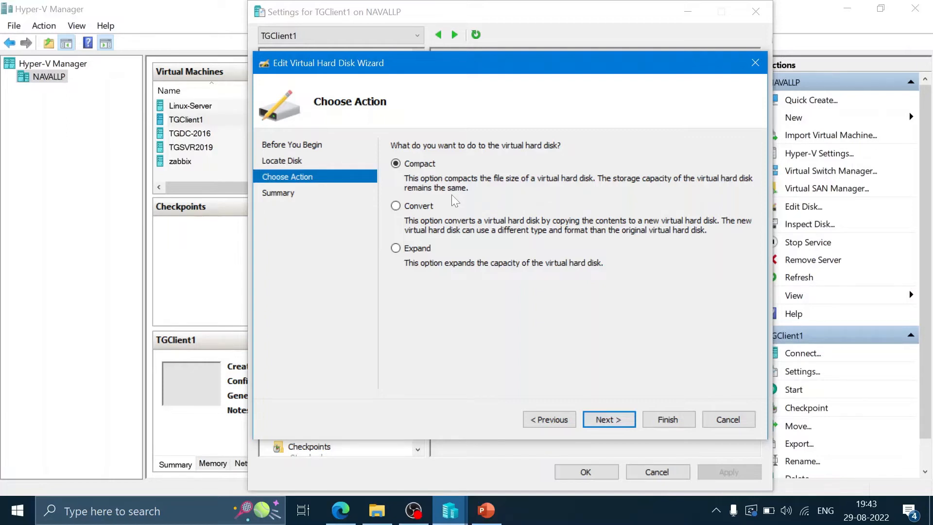
left_click(417, 206)
left_click(396, 249)
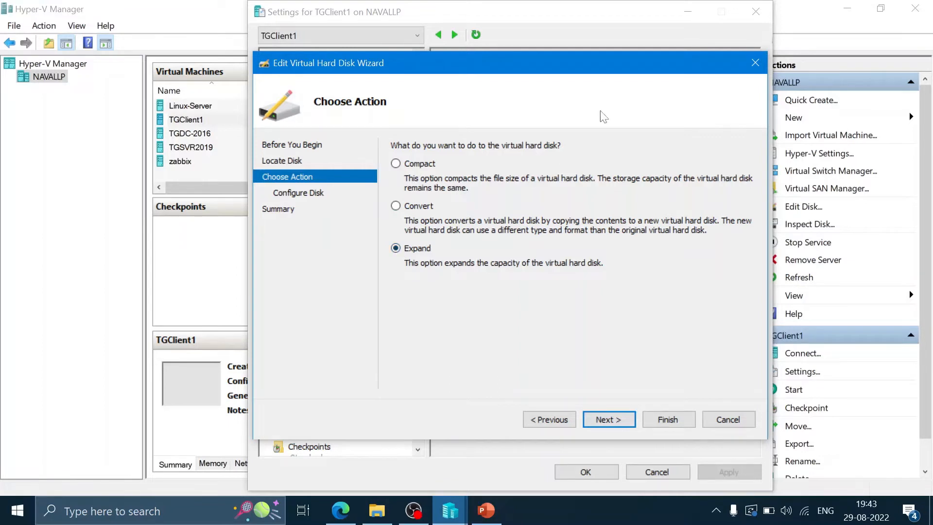
left_click(605, 418)
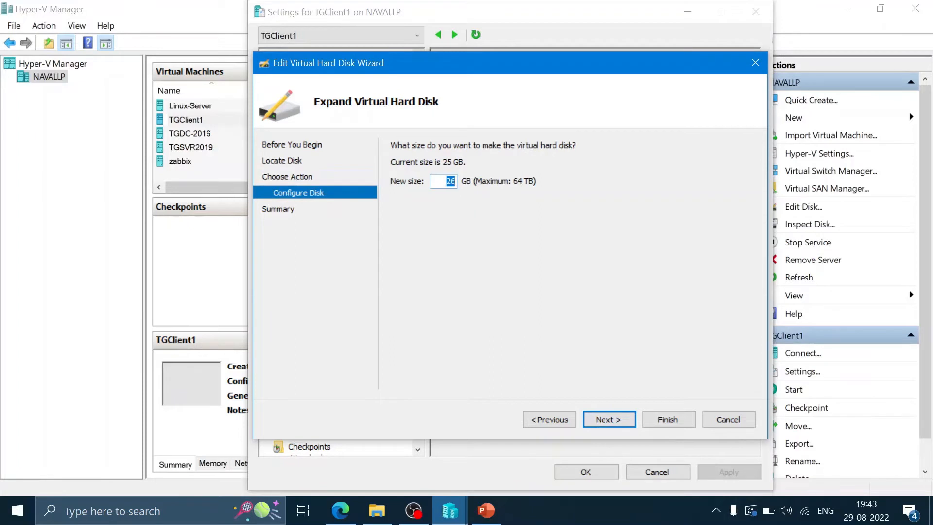
left_click(447, 181)
key("Delete")
key("Delete")
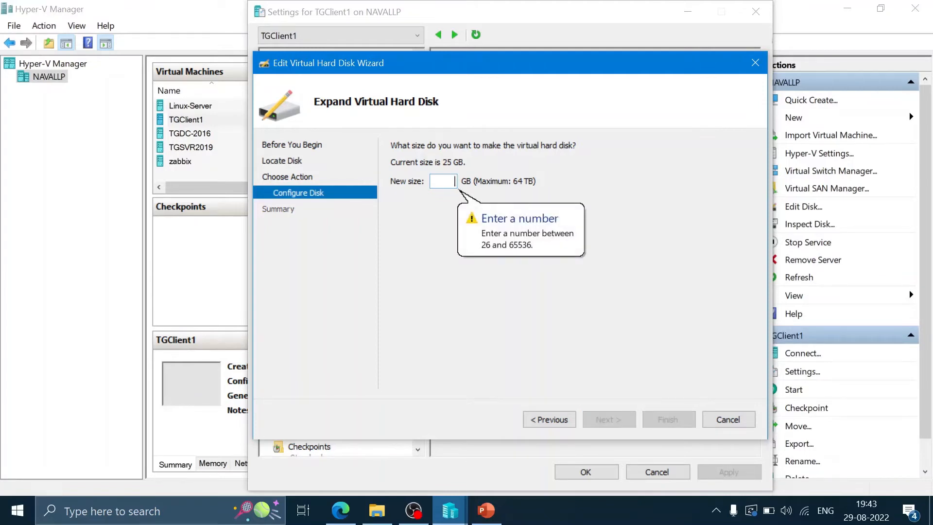
type("40")
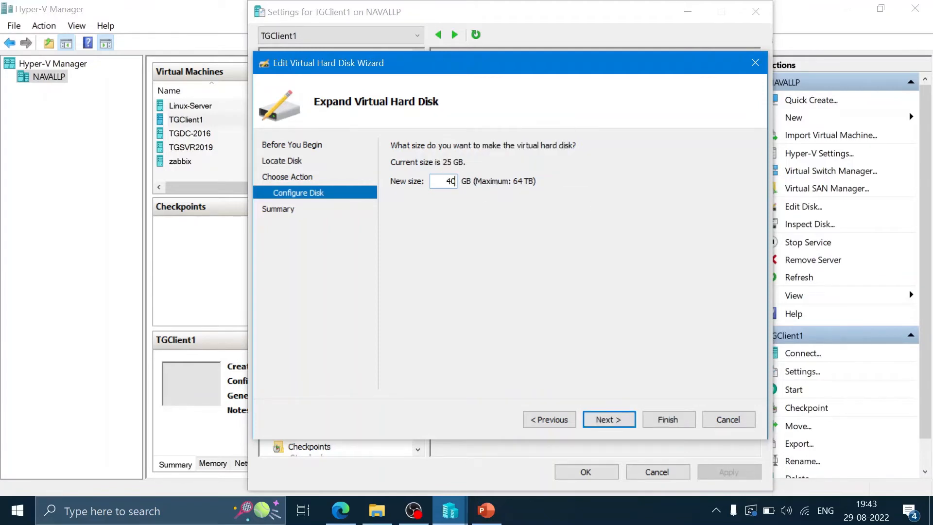
left_click(605, 417)
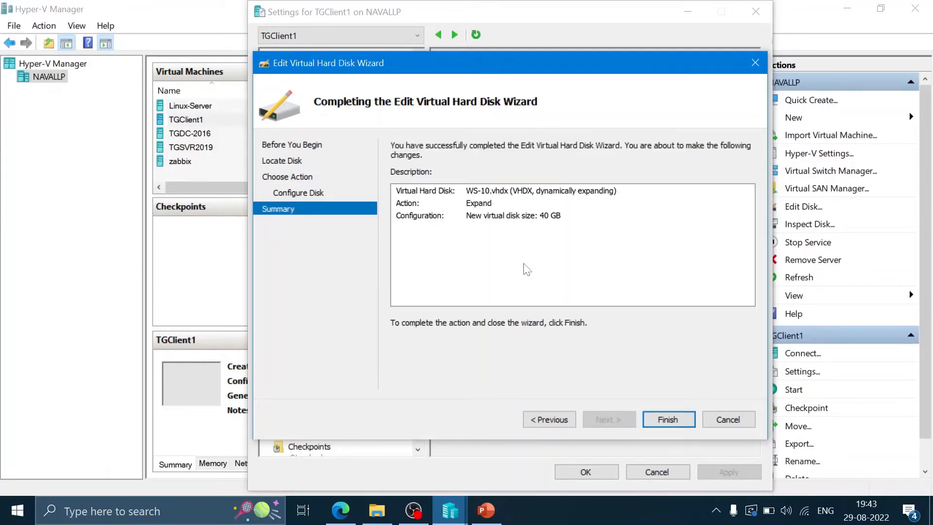
left_click(664, 417)
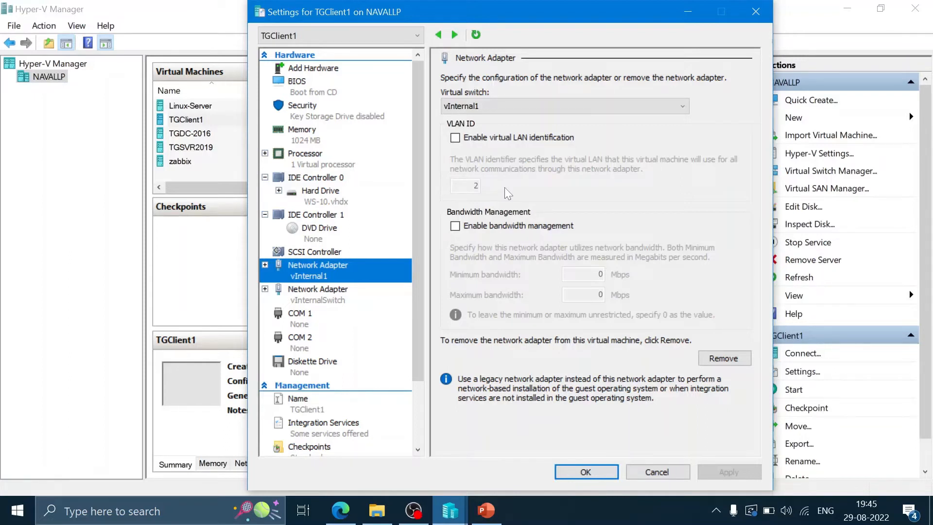
- Compare the descriptions of the legacy network adapter and the standard network adapter among the devices that can be added
left_click(320, 69)
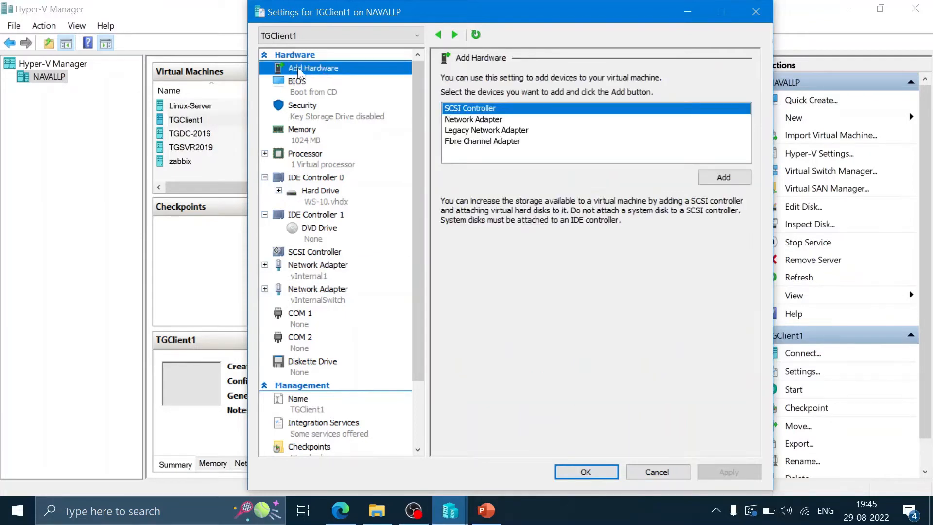
left_click(469, 130)
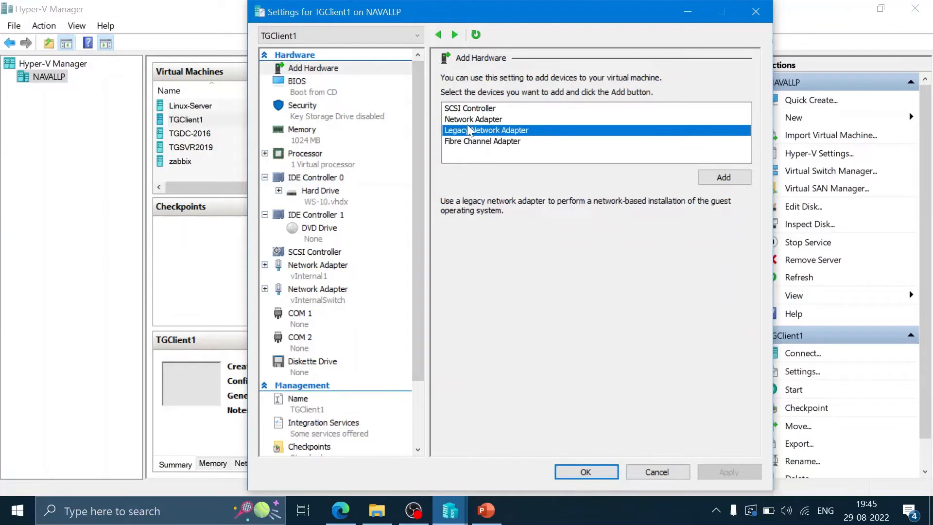
left_click(483, 119)
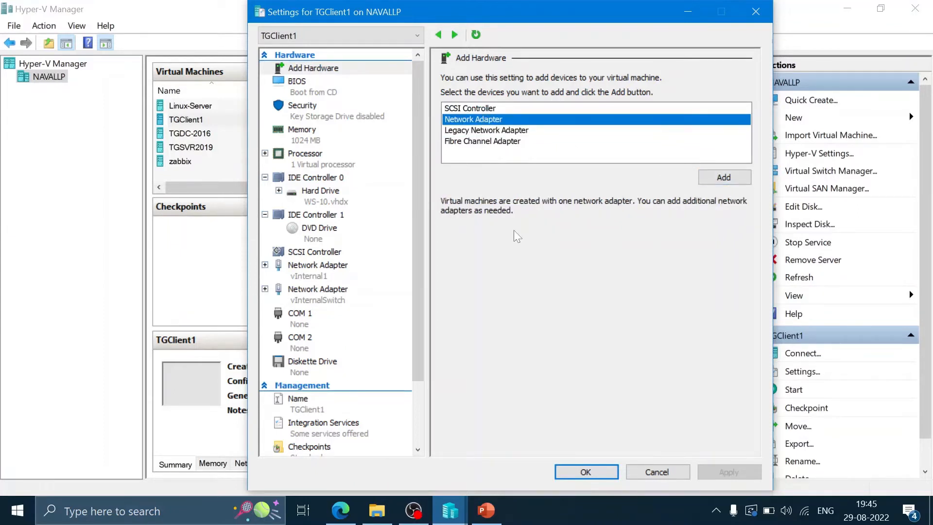
- Examine the settings of TGClient1's two network adapters, including the virtual switches available for the vInternal1 adapter
left_click(308, 267)
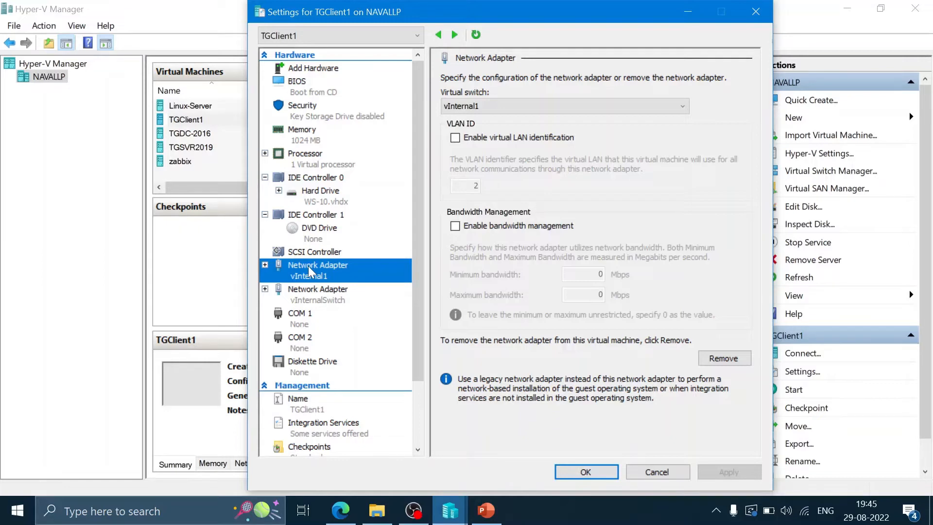
left_click(509, 107)
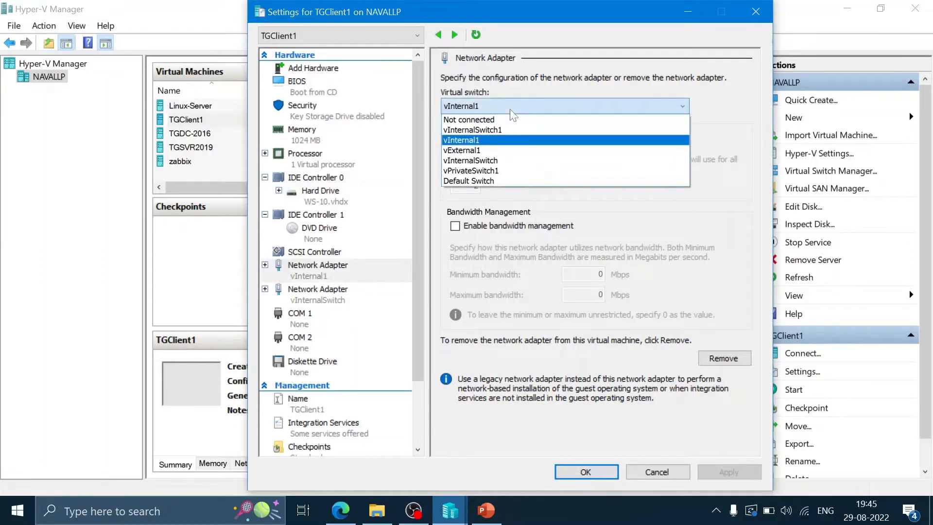
left_click(736, 191)
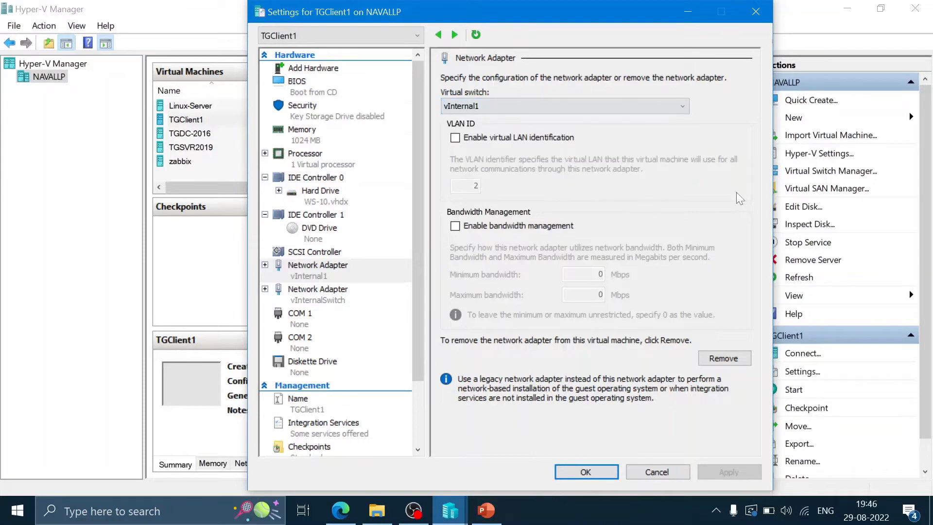
left_click(302, 294)
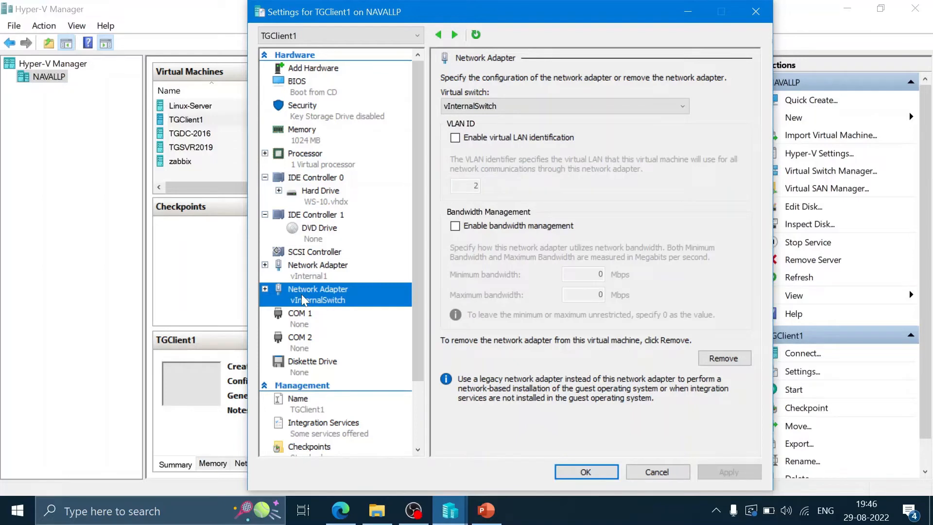
left_click(324, 278)
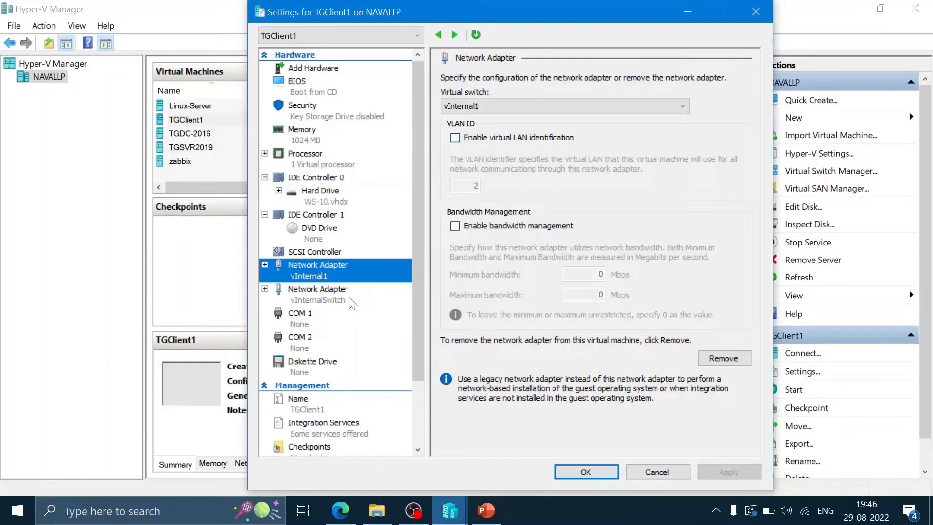
- Look over TGClient1's COM 1, diskette drive and virtual machine name settings
left_click(318, 318)
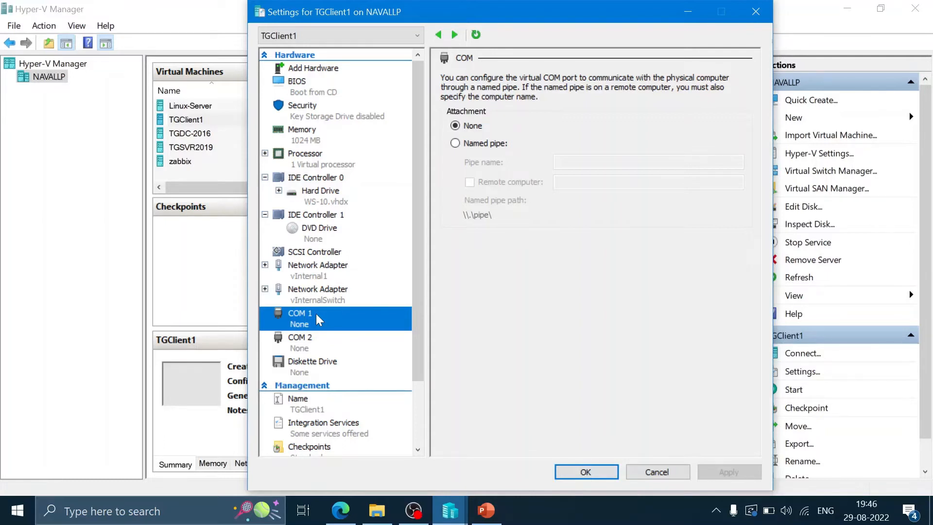
left_click(314, 374)
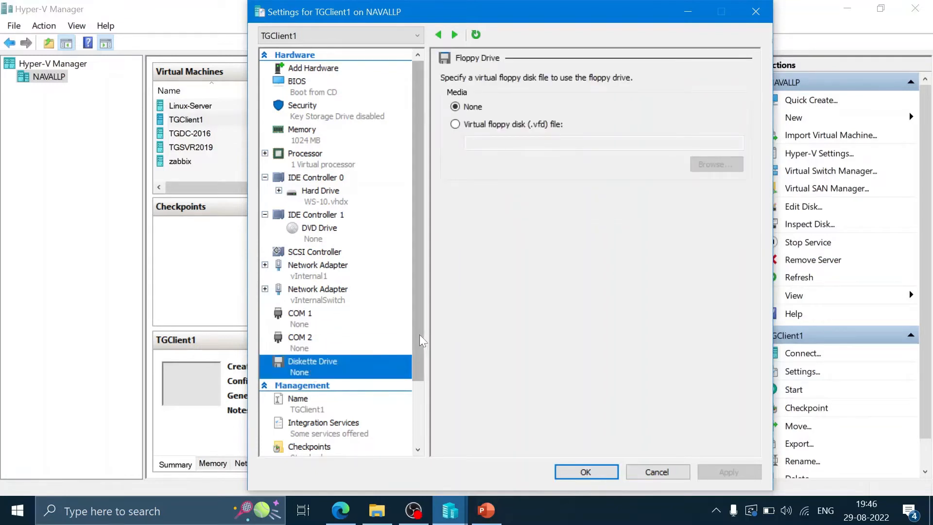
left_click_drag(419, 335, 415, 407)
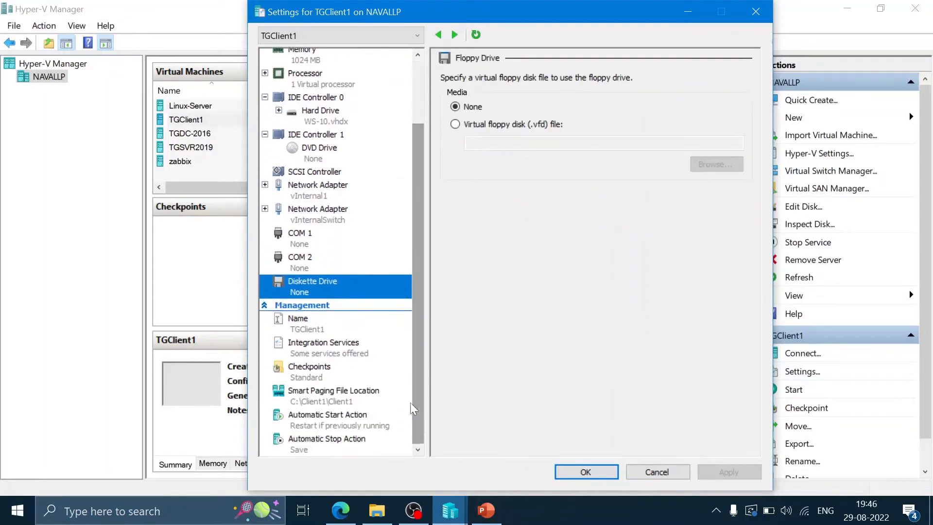
left_click(328, 329)
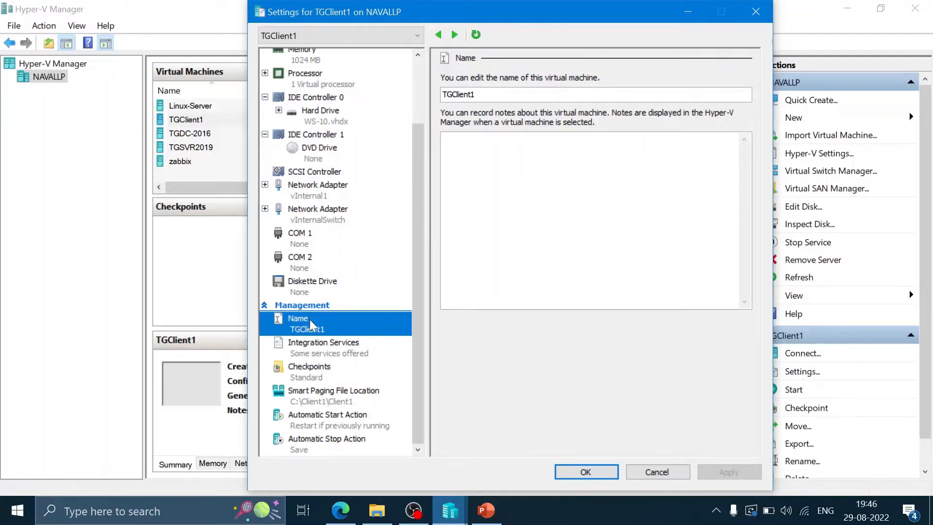
left_click(481, 95)
left_click_drag(479, 94, 440, 92)
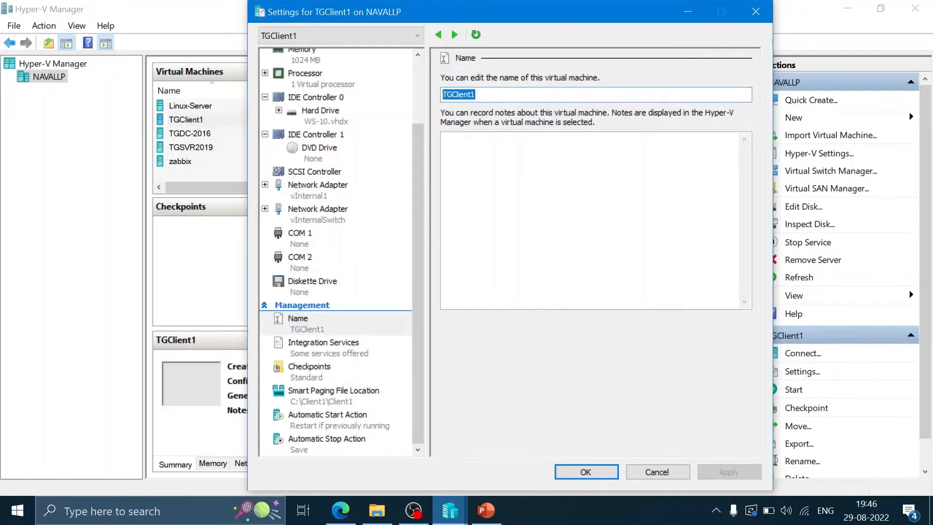
left_click(482, 94)
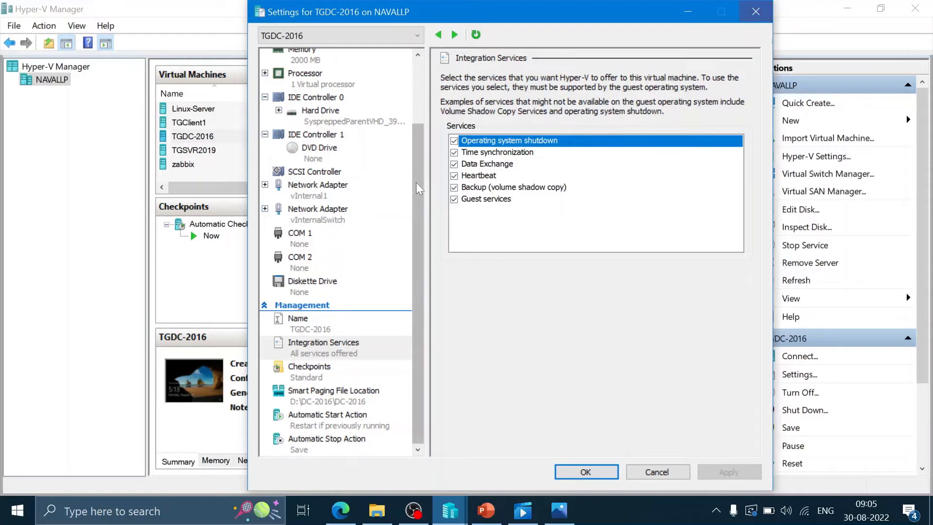
- Close the settings of TGDC-2016, shut down the virtual machine, and reopen its settings
left_click(756, 11)
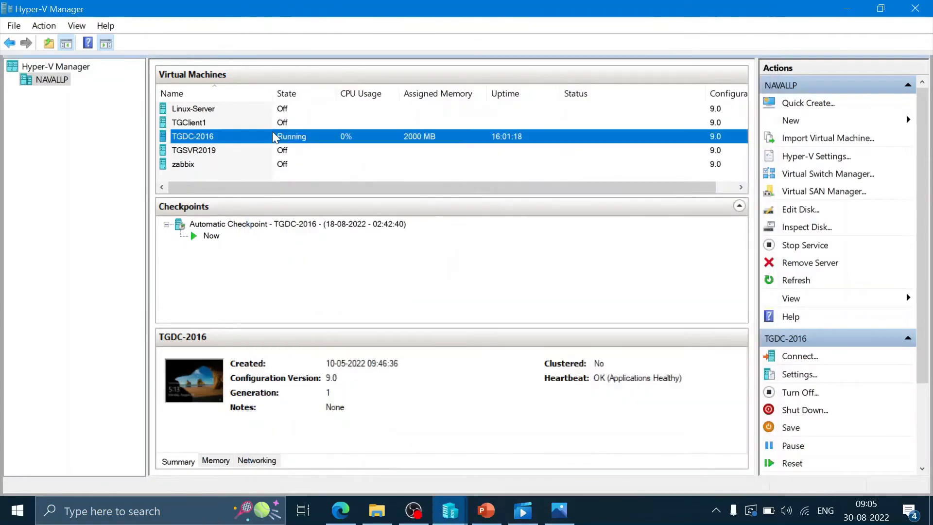
right_click(194, 136)
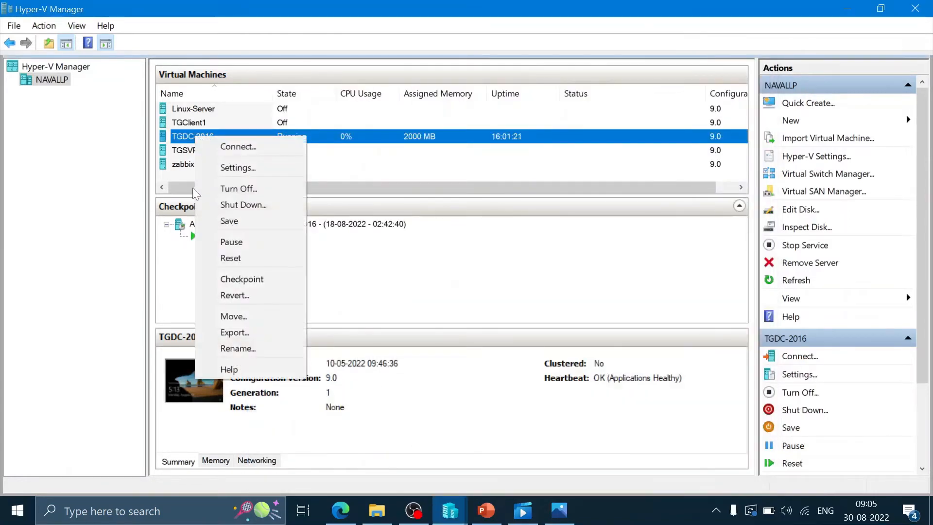
left_click(243, 207)
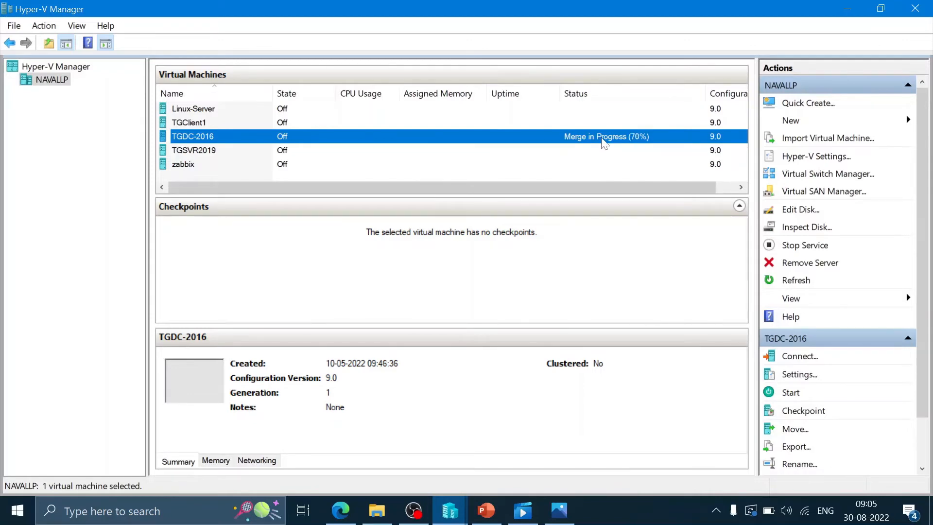
right_click(191, 135)
left_click(234, 167)
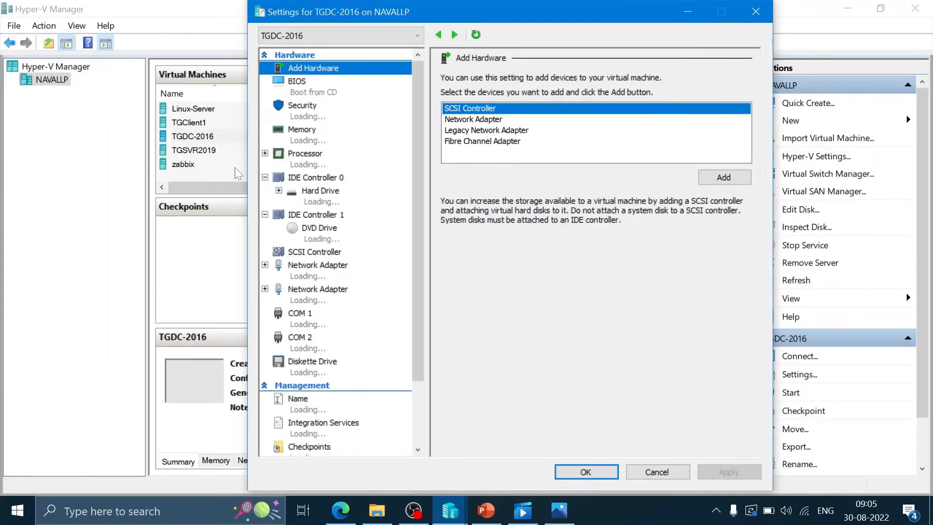
- Disable the Operating system shutdown integration service for TGDC-2016 and save the settings
left_click(343, 432)
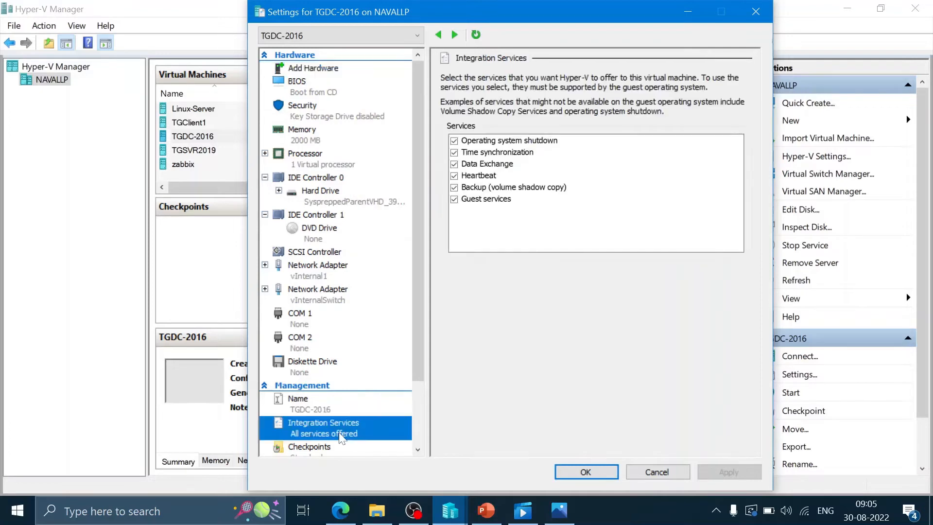
left_click(454, 141)
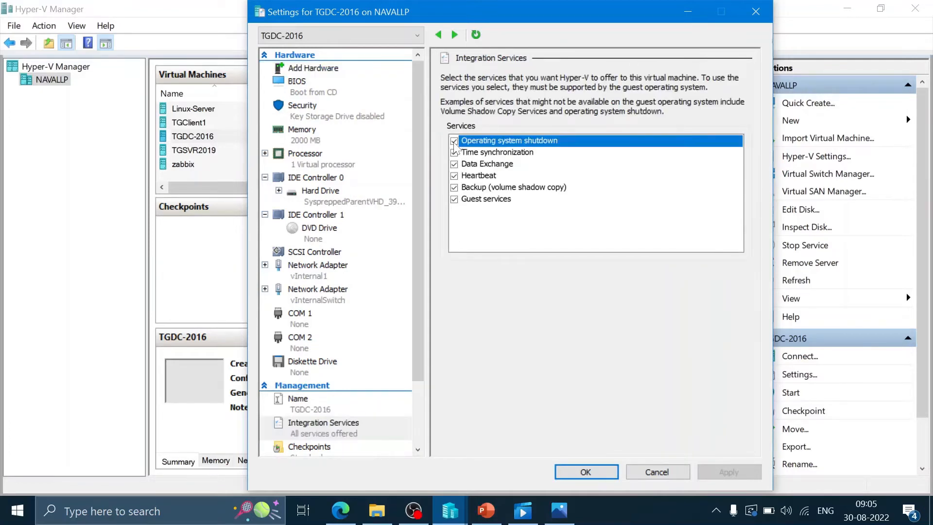
left_click(728, 472)
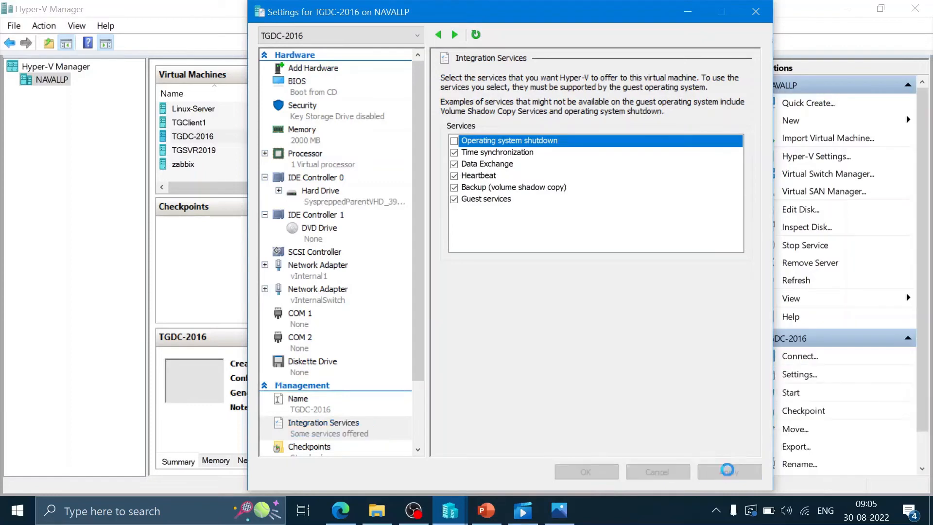
left_click(602, 469)
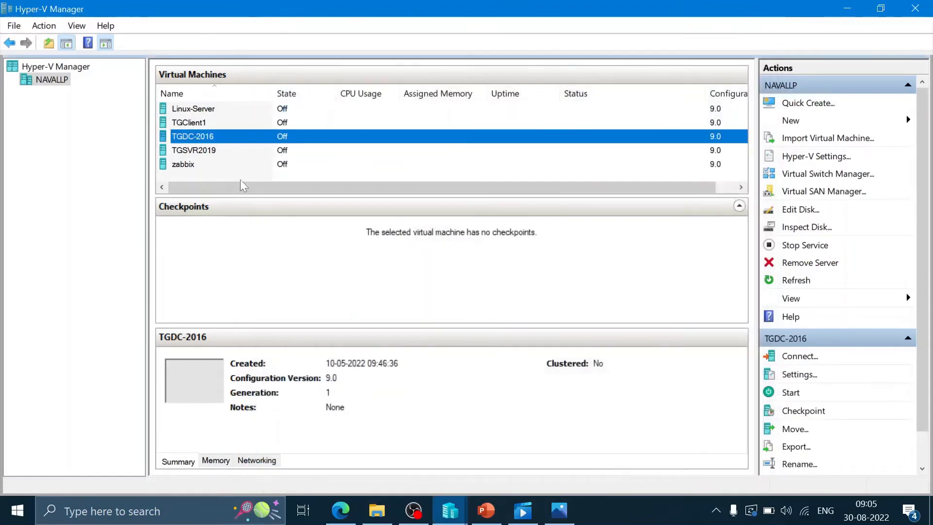
- Start the TGDC-2016 virtual machine and try to shut it down from the host
right_click(197, 138)
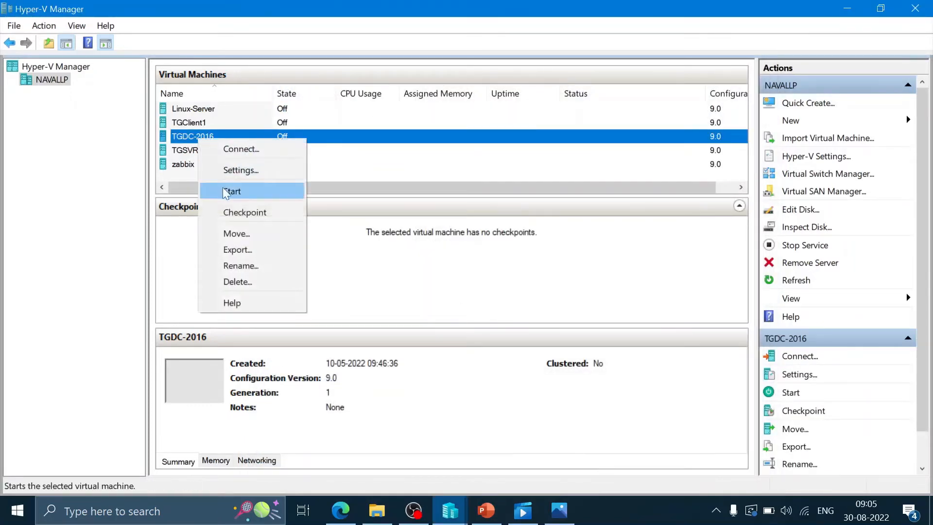
left_click(223, 188)
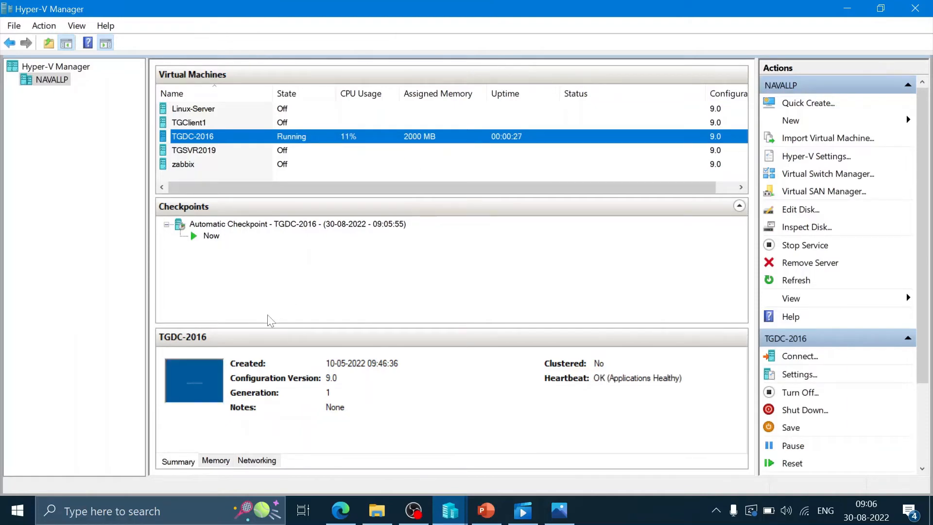
right_click(233, 144)
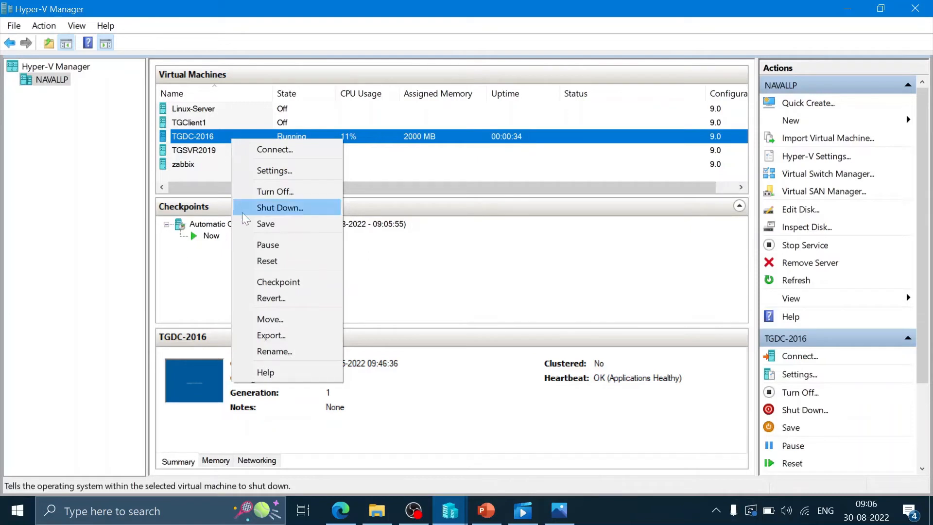
left_click(300, 210)
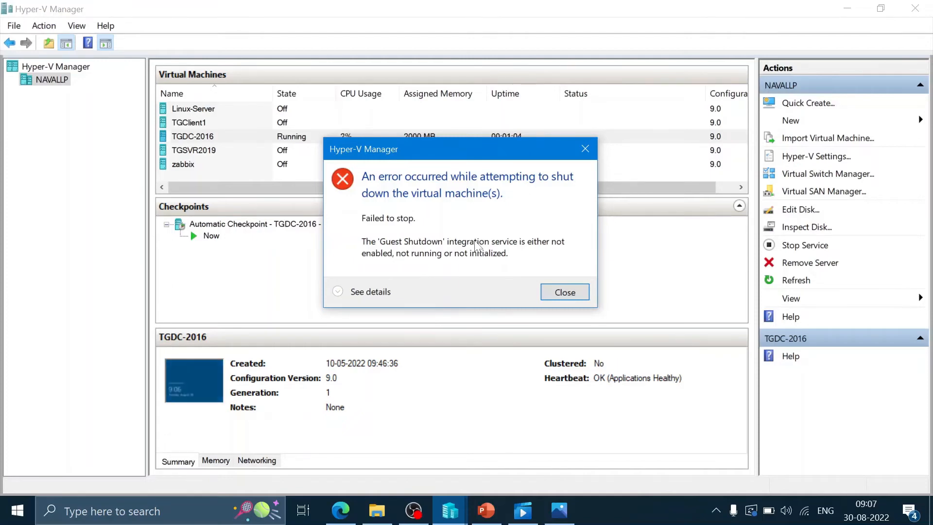
left_click(565, 292)
- Reopen the settings of TGDC-2016 and enable and apply the Operating system shutdown integration service
left_click(217, 138)
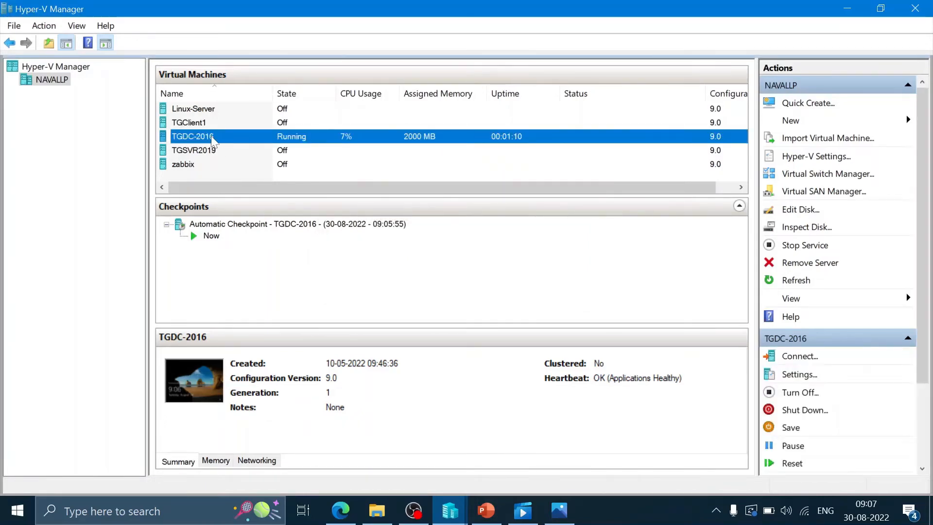
right_click(212, 138)
left_click(245, 169)
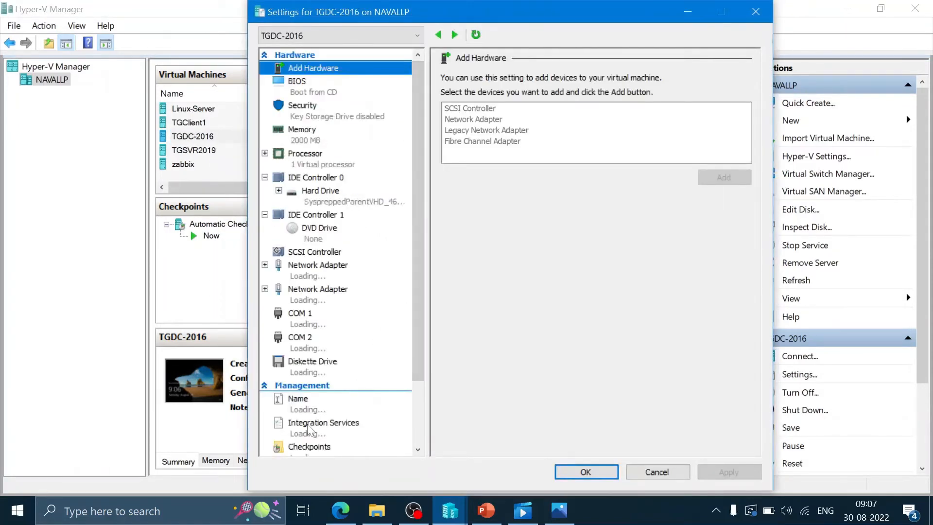
left_click(308, 428)
left_click(454, 141)
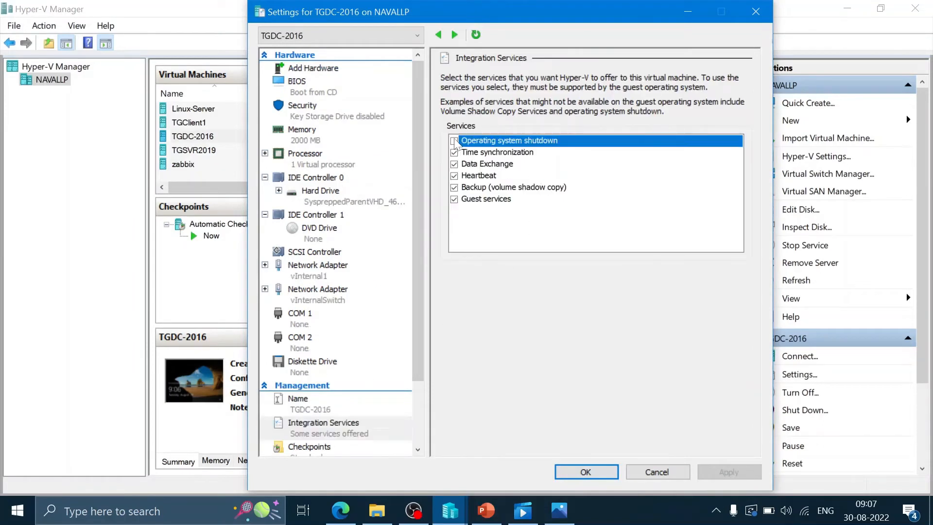
left_click(734, 479)
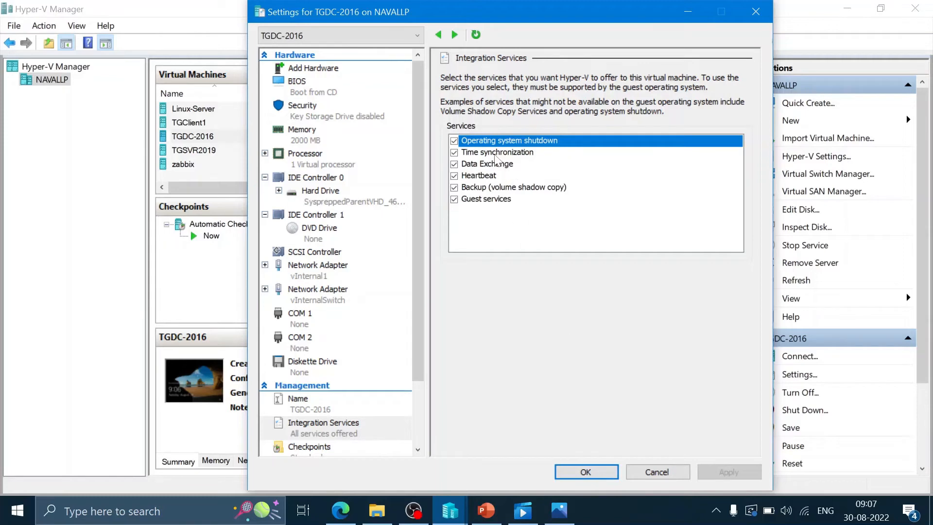
- Go through the remaining integration services, switching Time synchronization, Data Exchange, Heartbeat and Backup off and back on and ending at Guest services
left_click(495, 155)
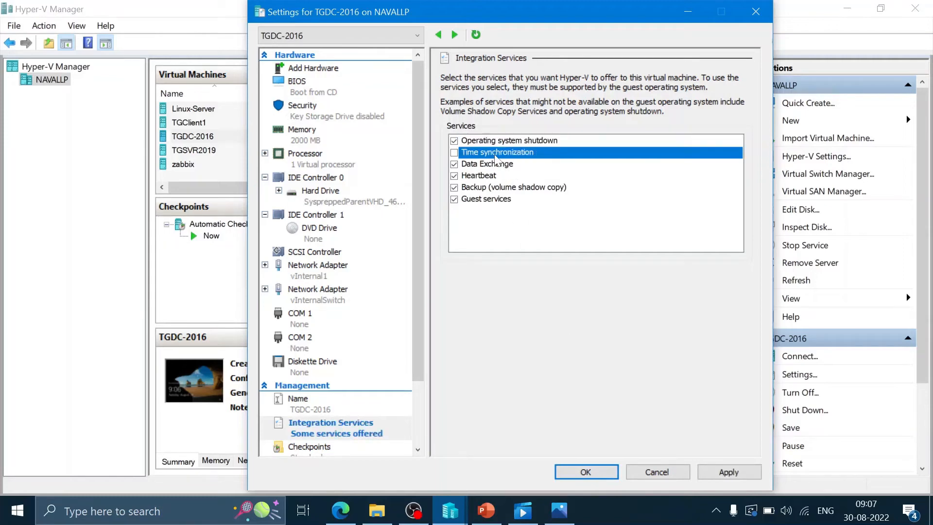
left_click(496, 154)
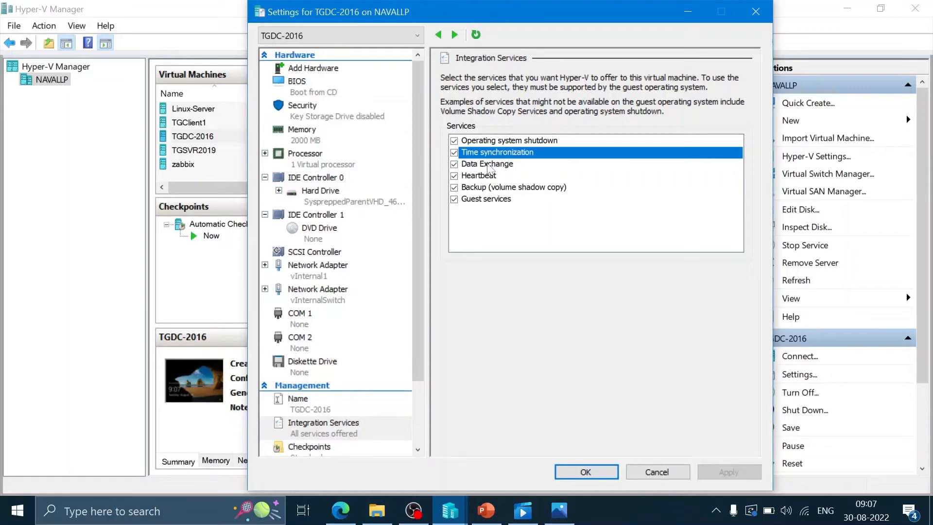
left_click(488, 165)
left_click(488, 165)
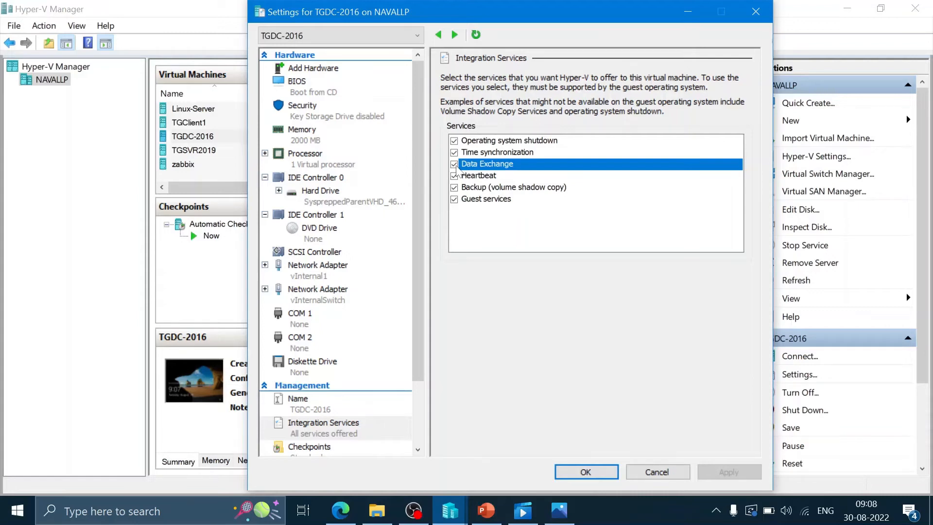
left_click(474, 177)
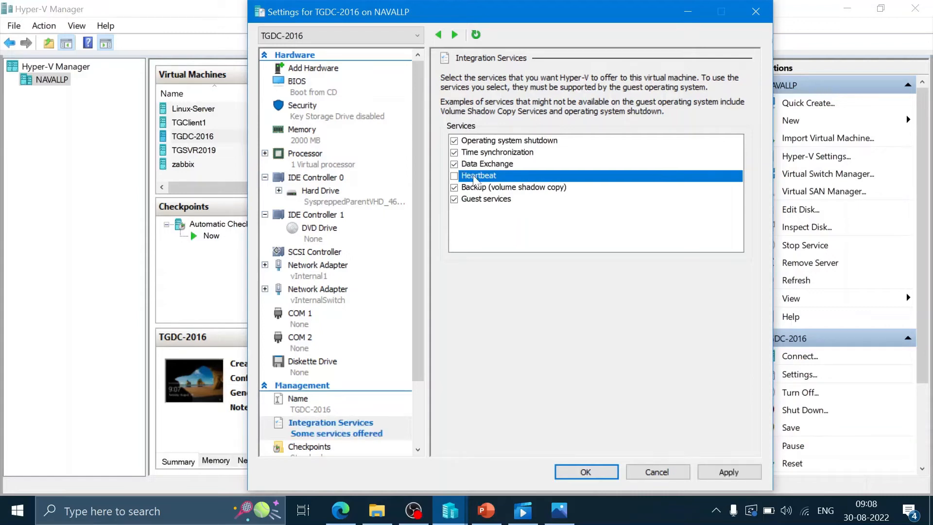
left_click(474, 177)
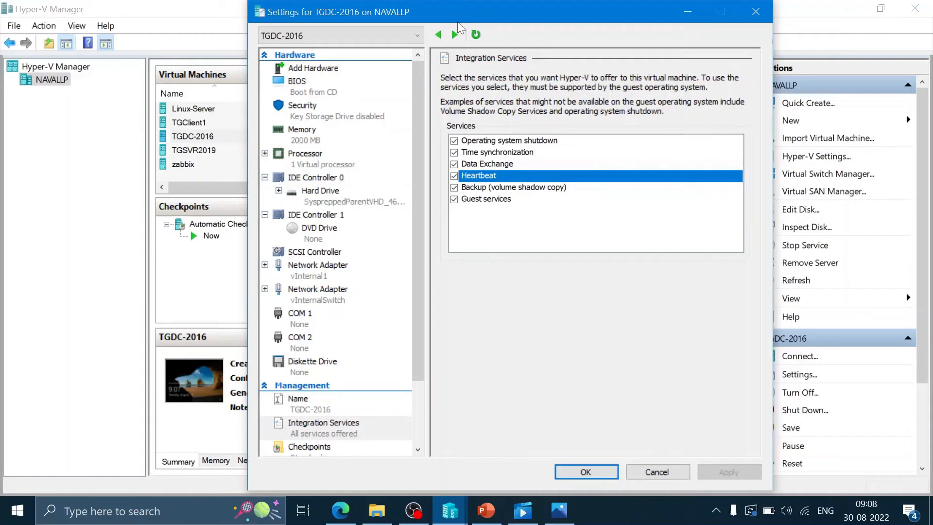
left_click_drag(460, 11, 597, 13)
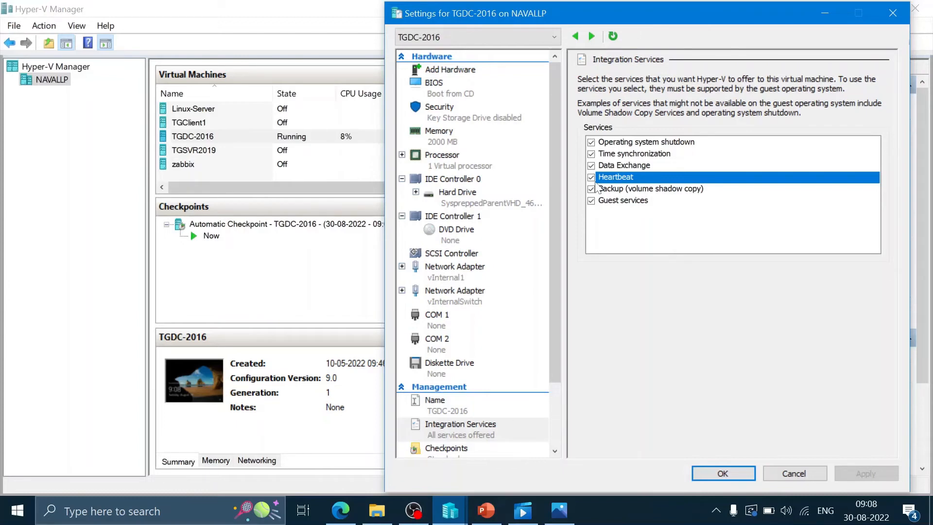
double_click(629, 192)
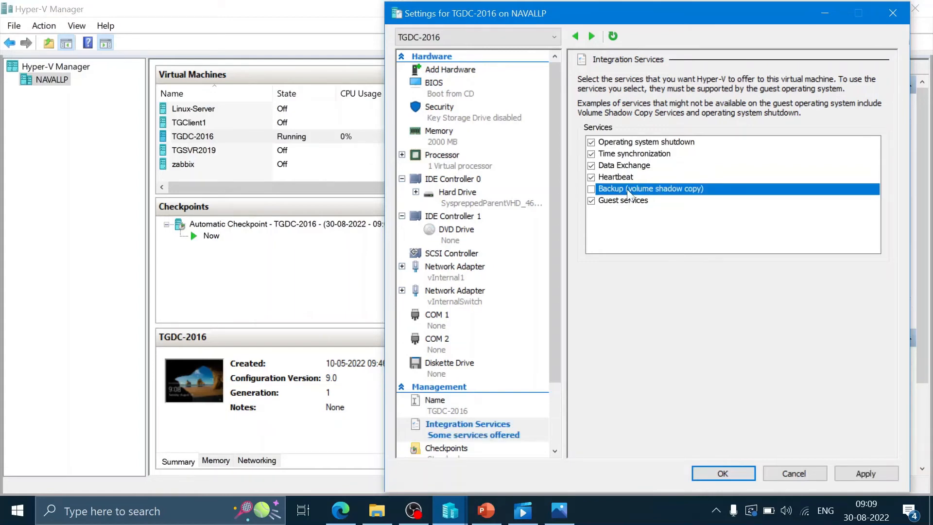
double_click(628, 192)
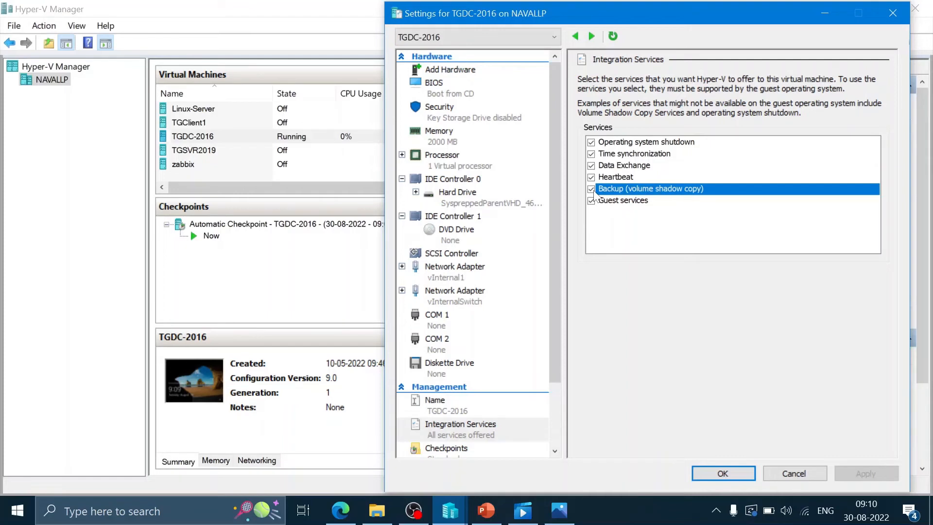
left_click(622, 206)
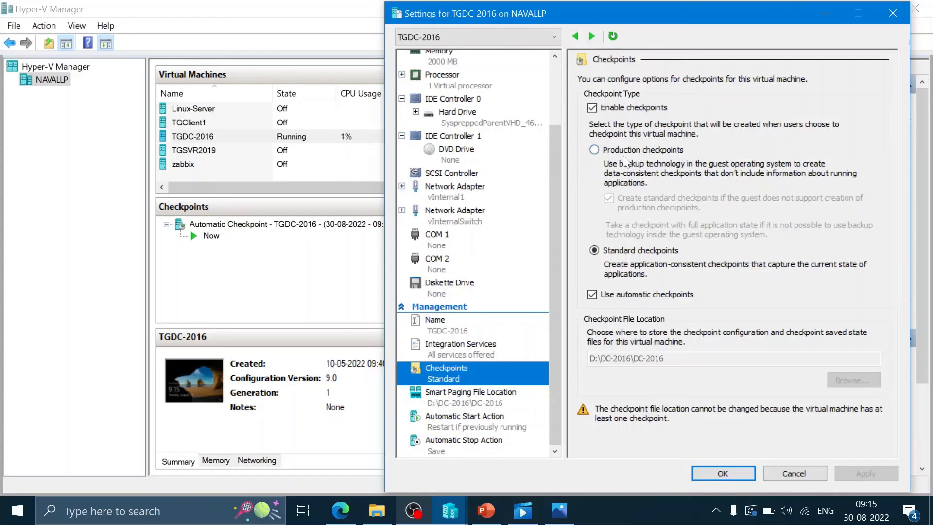
- Turn checkpoints off and back on in TGDC-2016's checkpoint settings
left_click(592, 108)
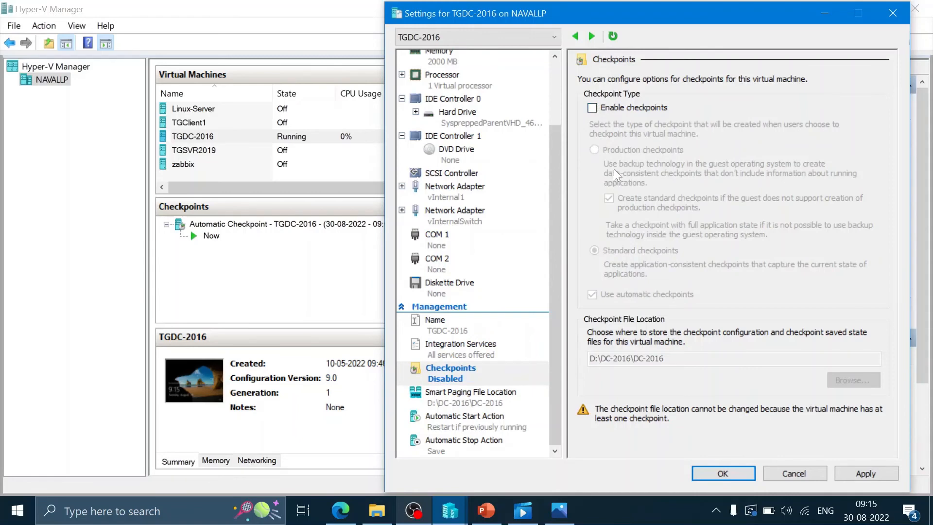
left_click(593, 108)
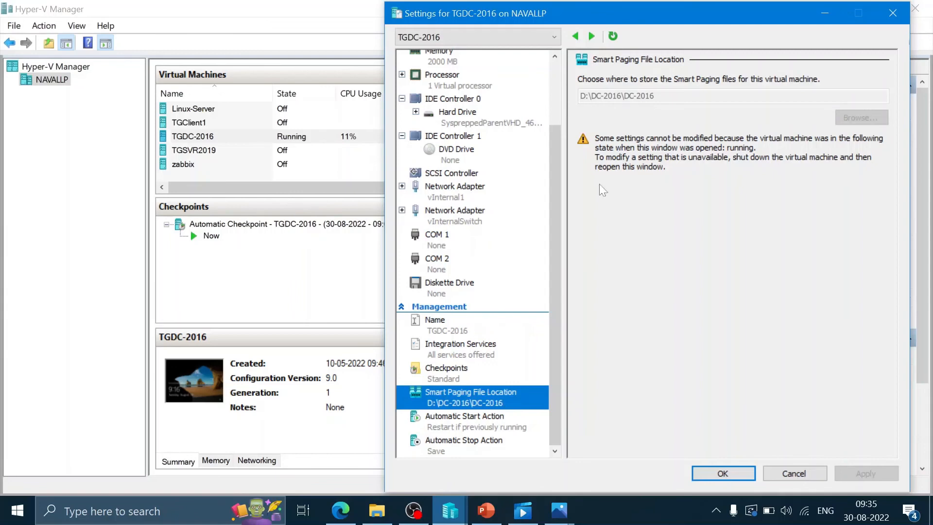
- Open TGDC-2016's Automatic Start Action settings and select the startup delay value
left_click(461, 417)
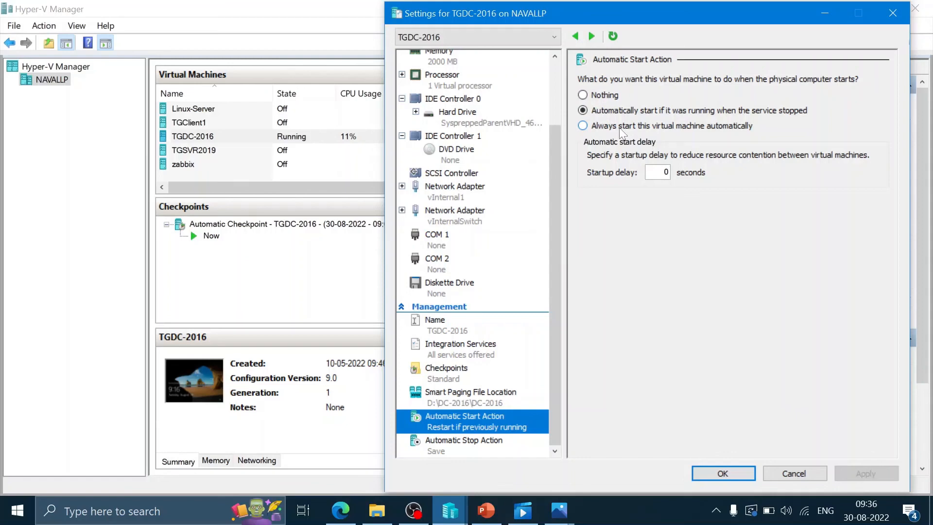
double_click(666, 172)
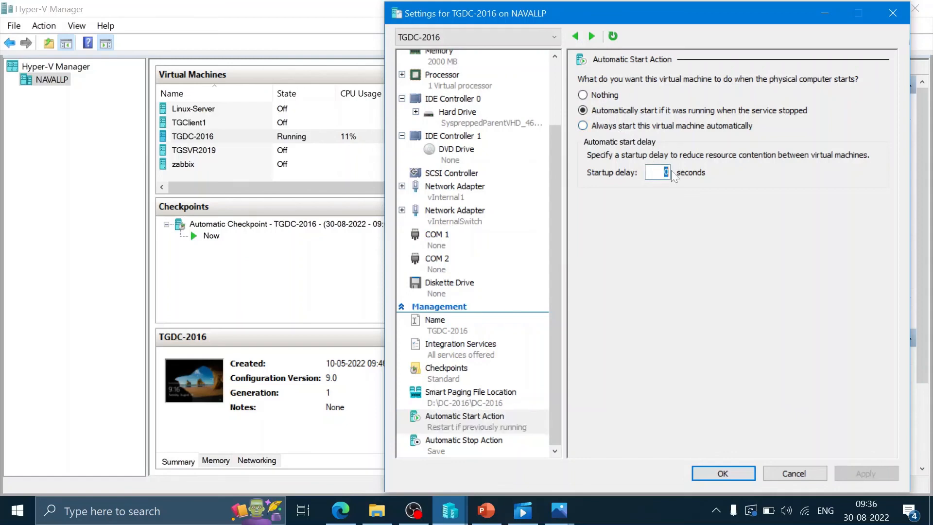